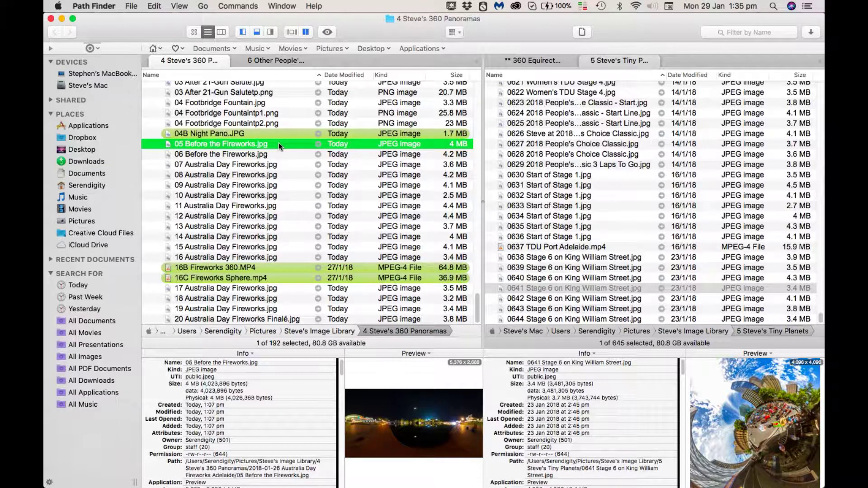
# Switch to Circular Studio and move its window clear of the file list's edge.
pyautogui.moveTo(416, 486)
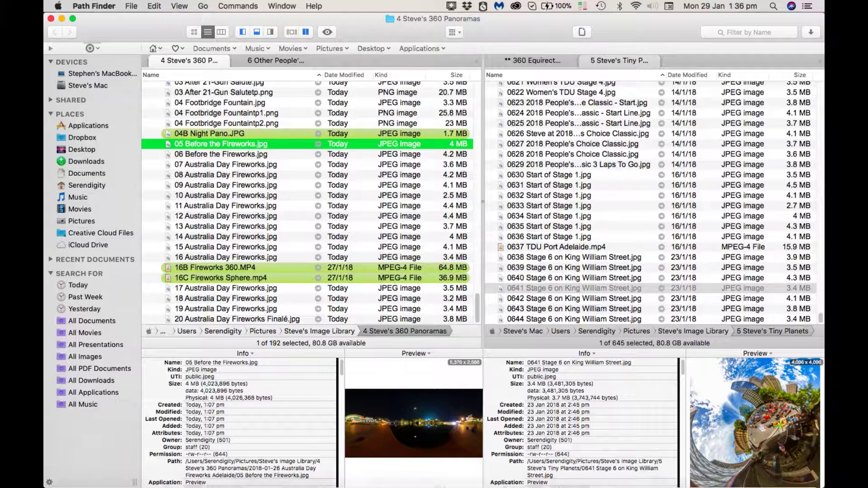
pyautogui.click(425, 454)
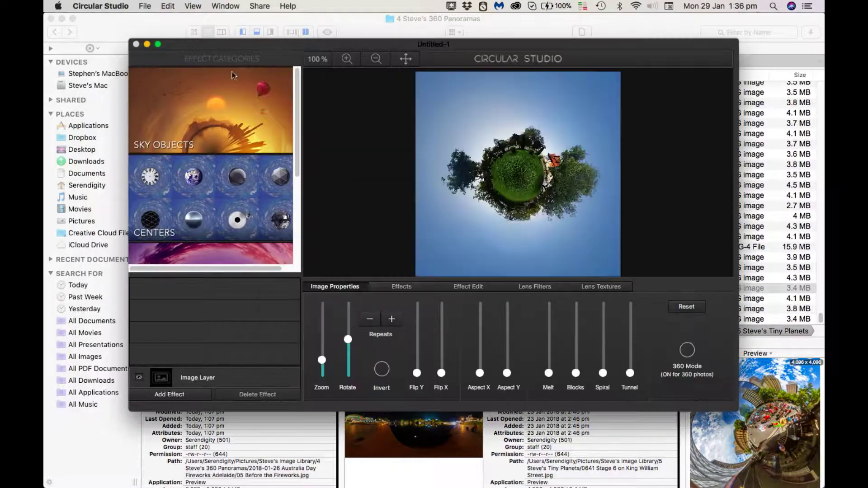
pyautogui.moveTo(249, 45); pyautogui.dragTo(296, 71)
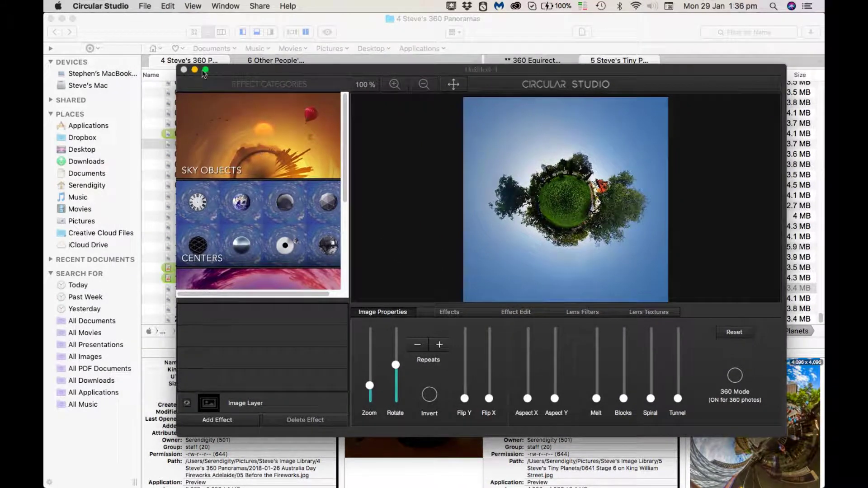
# Check the Circular Studio version information and dismiss it.
pyautogui.click(115, 5)
pyautogui.click(112, 18)
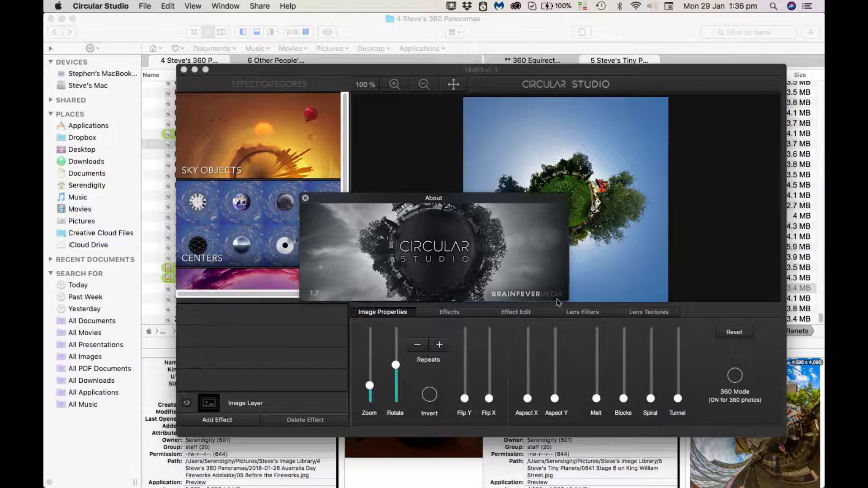
pyautogui.click(305, 198)
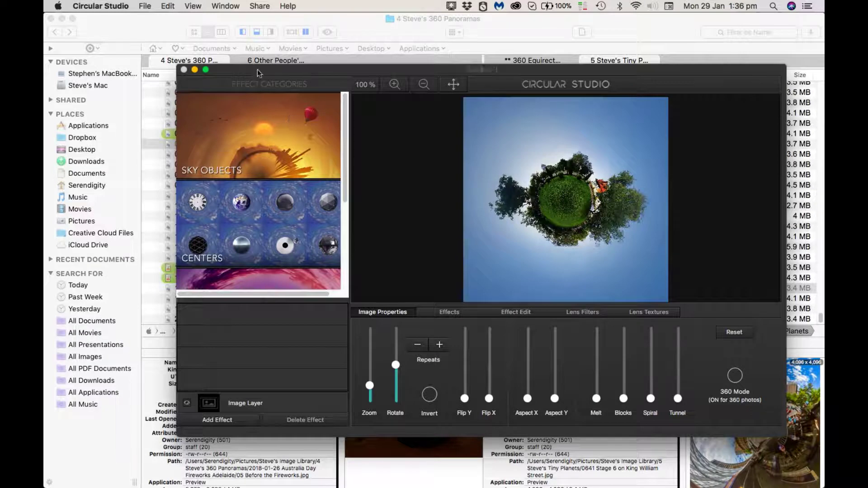
# Import 05 Before the Fireworks.jpg from the panoramas folder into Circular Studio, keeping the full 4096 by 2048 crop.
pyautogui.moveTo(258, 73); pyautogui.dragTo(293, 68)
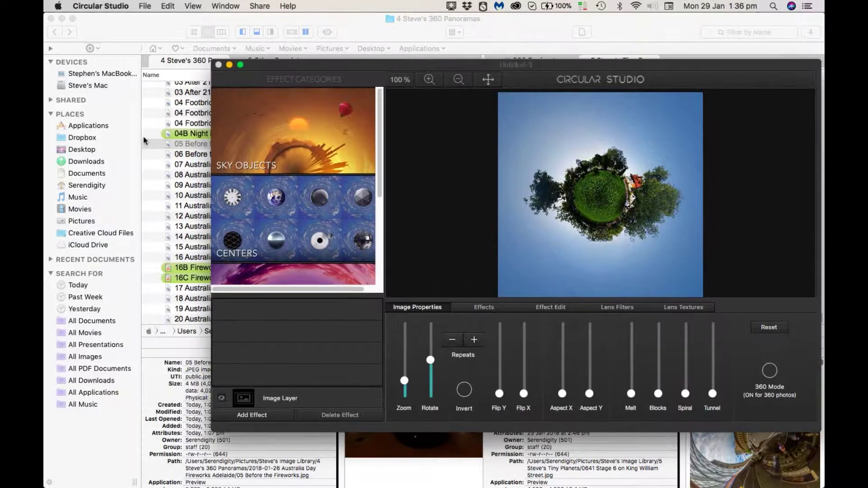
pyautogui.moveTo(168, 145); pyautogui.dragTo(514, 175)
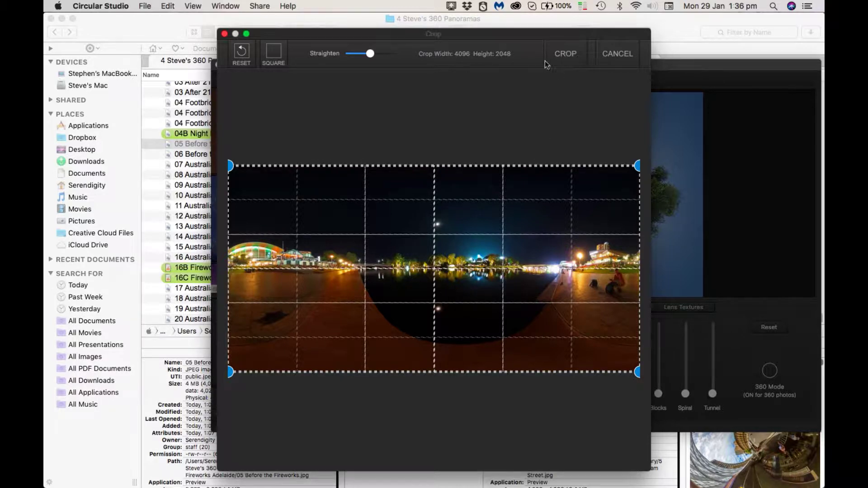
pyautogui.click(567, 57)
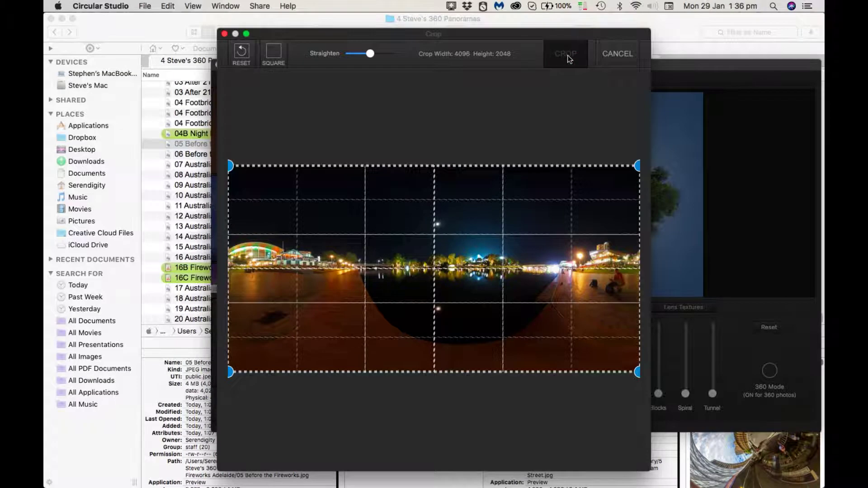
# Turn on 360 Mode for the imported panorama and expand the Circular Studio window to full screen.
pyautogui.click(770, 371)
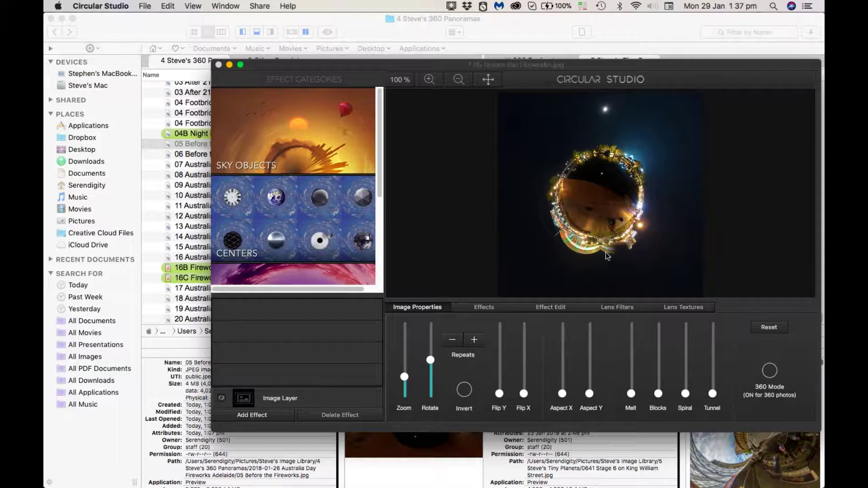
pyautogui.click(770, 372)
pyautogui.click(240, 66)
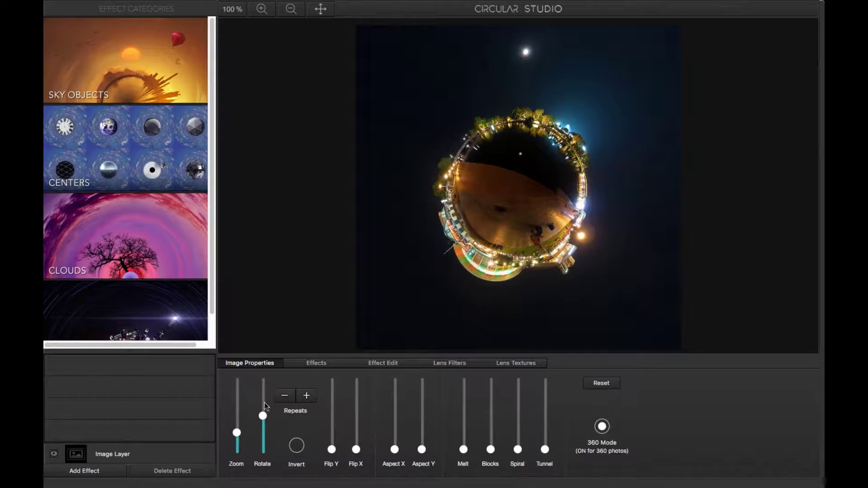
# Rotate the tiny planet so the bright buildings sit at its top, and zoom it slightly larger in the frame.
pyautogui.moveTo(262, 416); pyautogui.dragTo(255, 392)
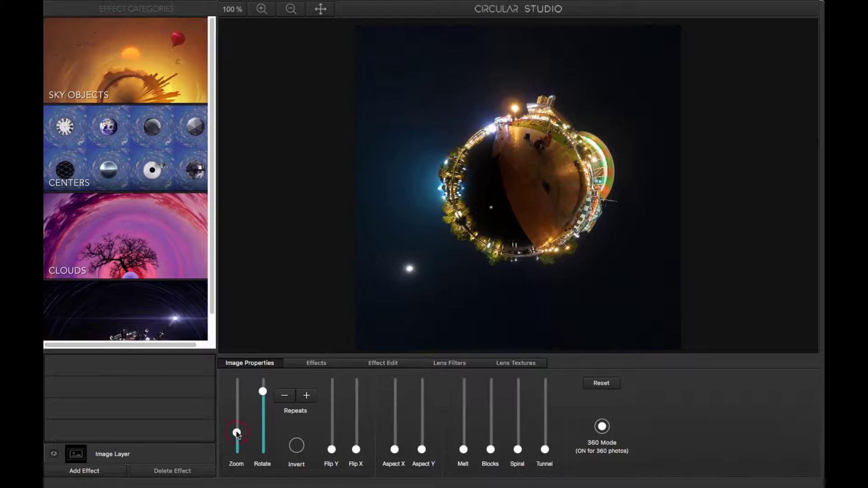
pyautogui.moveTo(236, 432); pyautogui.dragTo(237, 437)
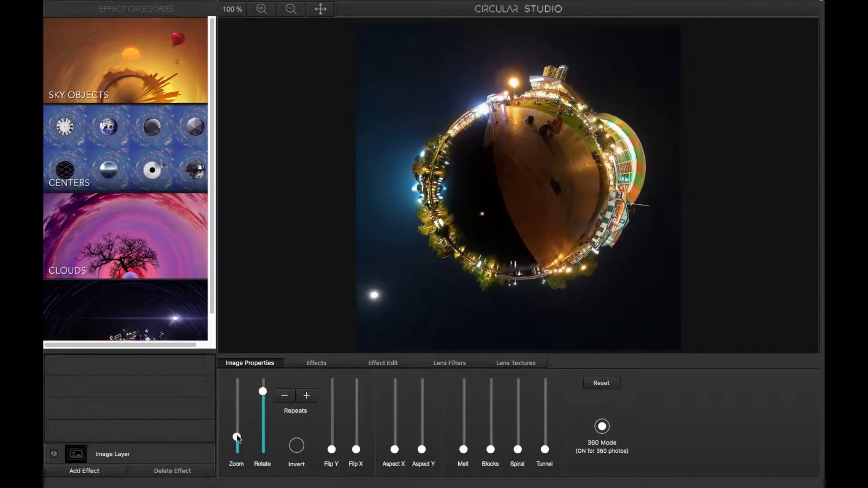
# Compare the inverted tunnel view of the panorama with the tiny planet, ending on the non-inverted version.
pyautogui.click(297, 445)
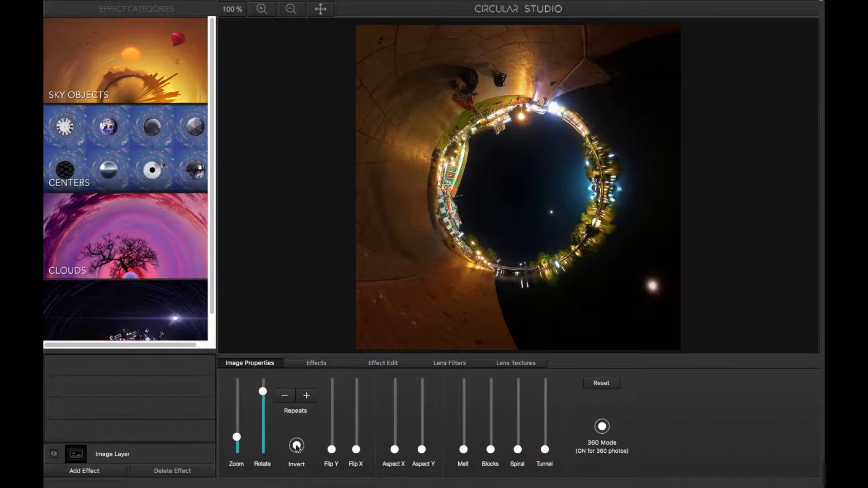
pyautogui.click(296, 446)
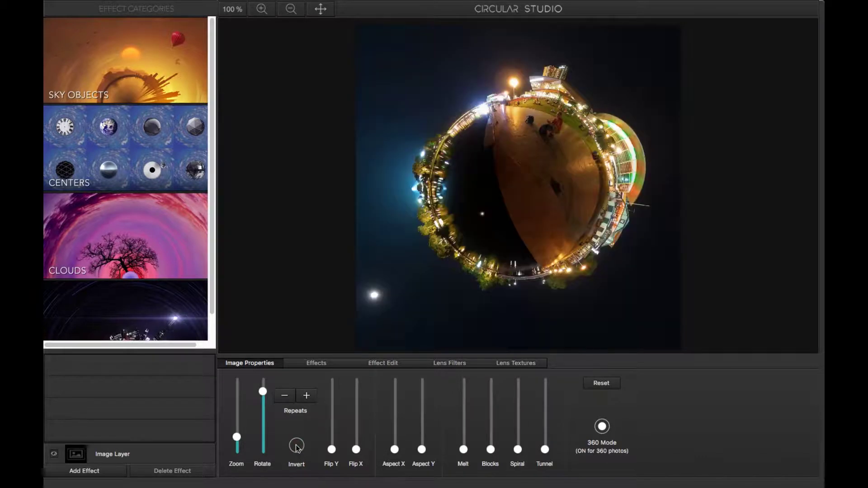
pyautogui.click(297, 446)
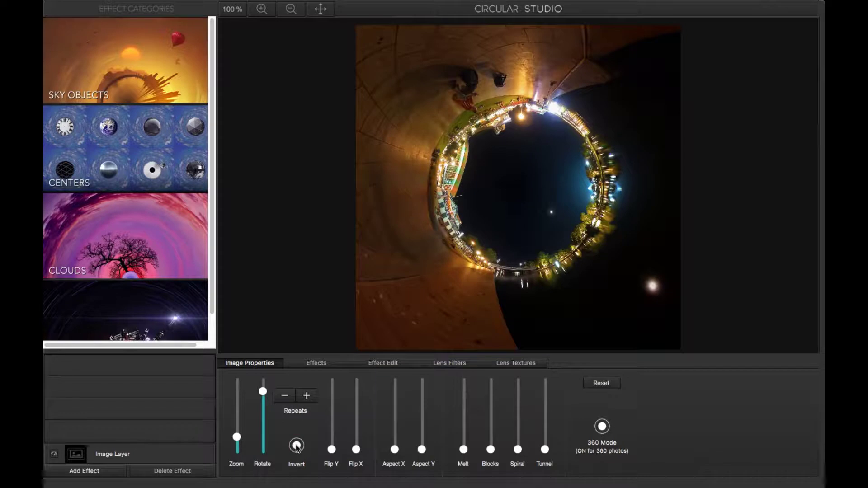
pyautogui.click(296, 447)
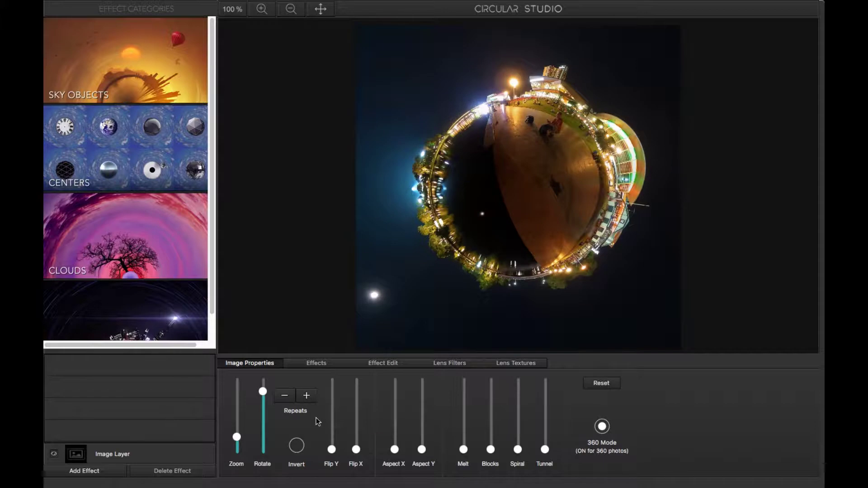
# Try the Eye Center 1 effect from the Centers category on the planet, and delete it.
pyautogui.scroll(-3, 144, 216)
pyautogui.scroll(2, 143, 216)
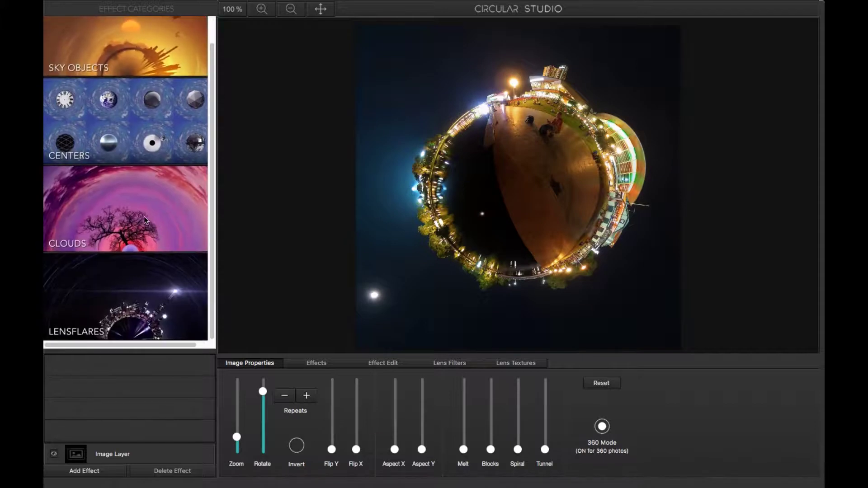
pyautogui.click(125, 132)
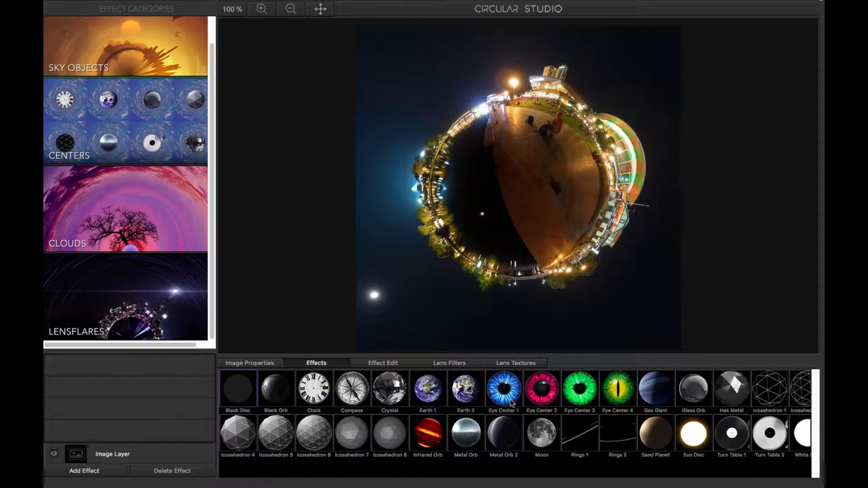
pyautogui.moveTo(511, 403); pyautogui.dragTo(513, 195)
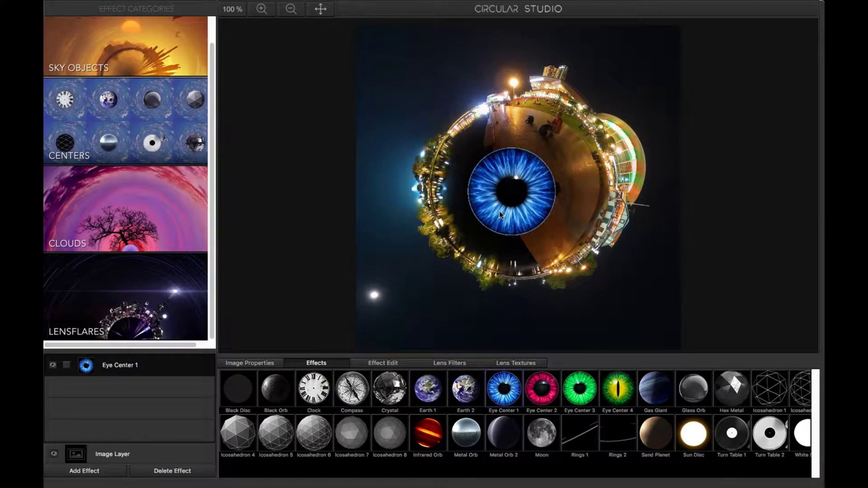
pyautogui.click(187, 474)
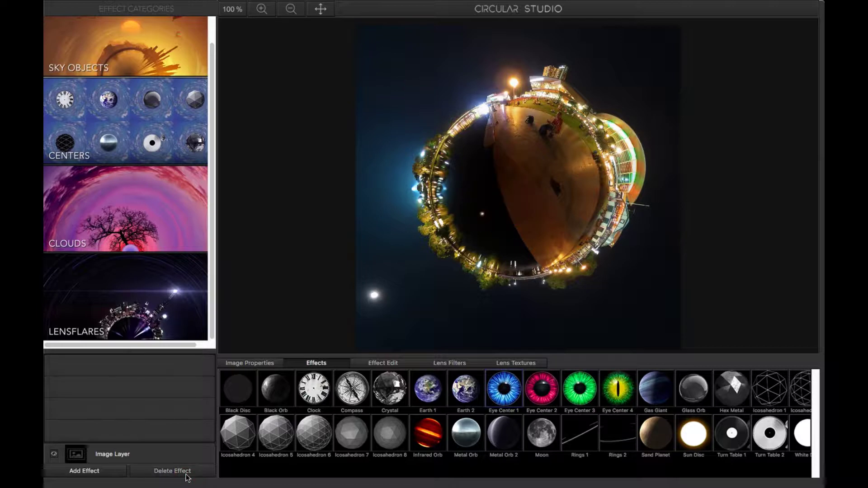
# Try the Compass effect at the planet's center, rotate it until its needle is roughly horizontal, and delete it.
pyautogui.click(351, 389)
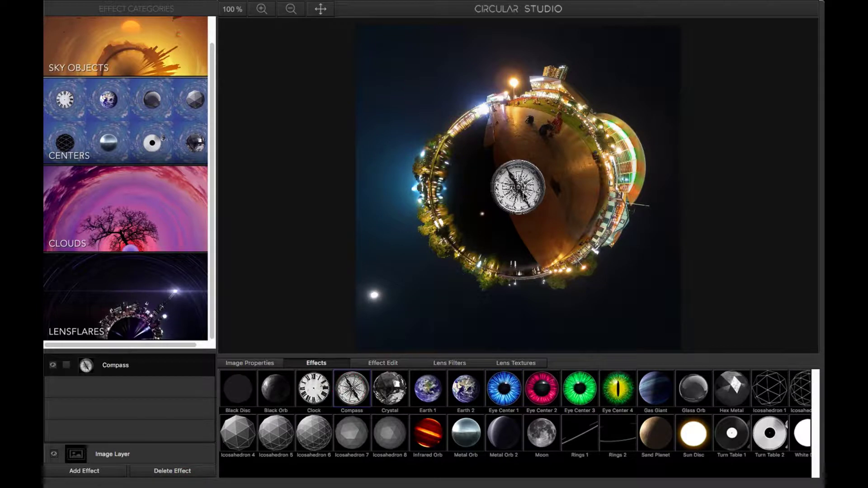
pyautogui.click(385, 363)
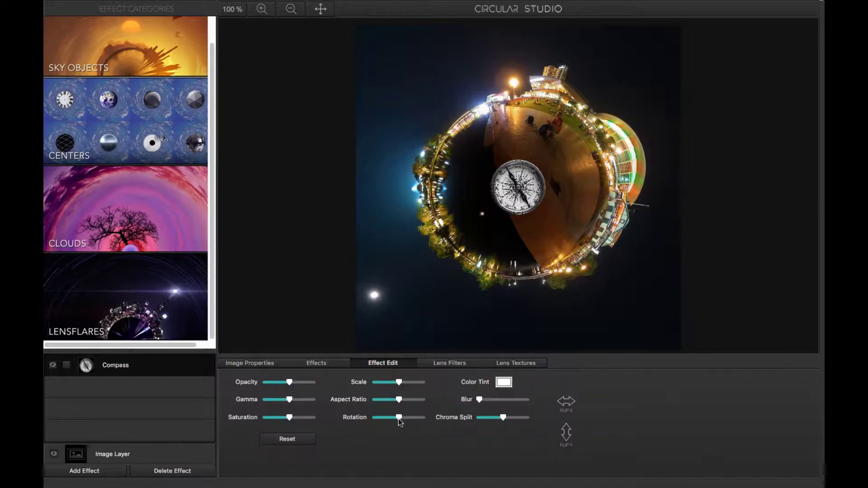
pyautogui.moveTo(399, 419); pyautogui.dragTo(415, 425)
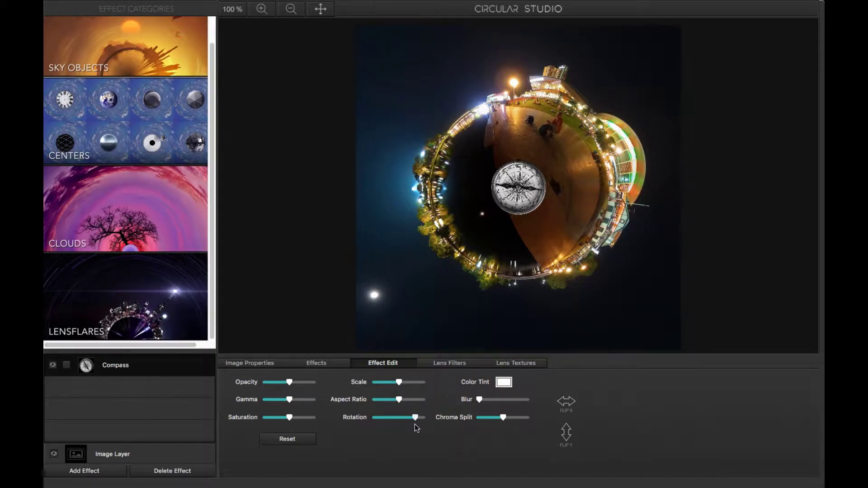
pyautogui.click(193, 473)
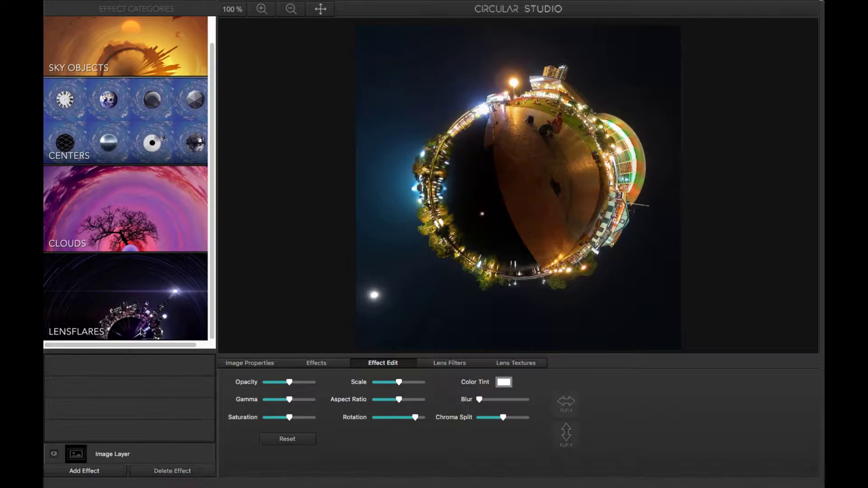
# Try the Star Ring 2 effect from the Clouds category in the sky around the planet, and delete it.
pyautogui.click(141, 154)
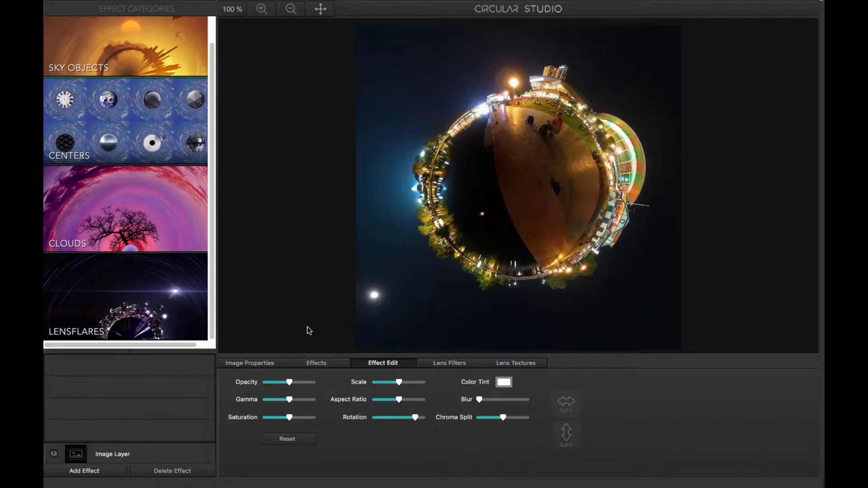
pyautogui.click(317, 364)
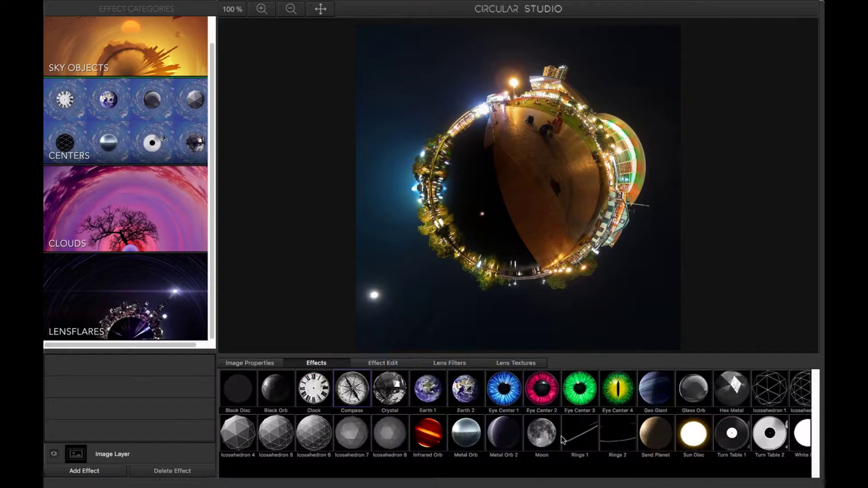
pyautogui.click(141, 219)
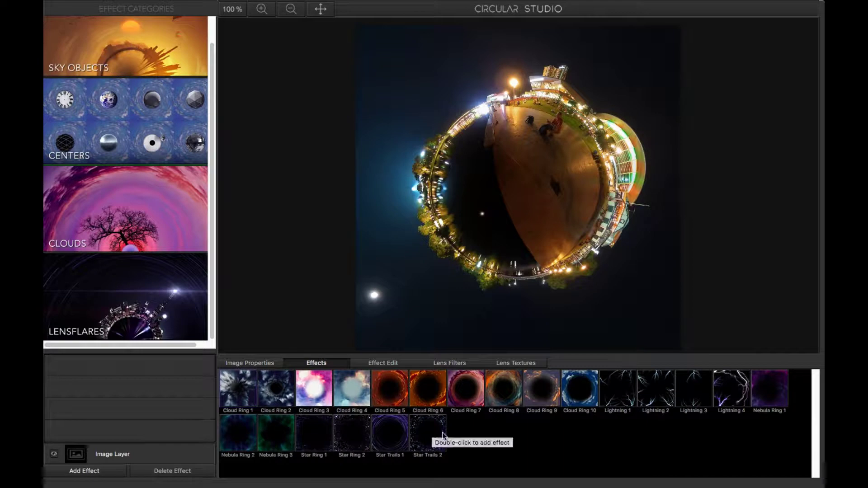
pyautogui.click(354, 436)
pyautogui.doubleClick(355, 437)
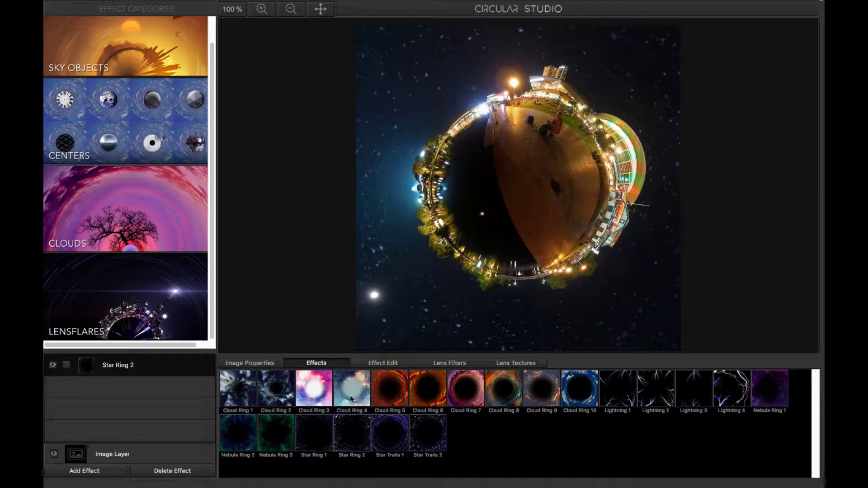
pyautogui.click(198, 472)
# Try the Star Trails 2 and Star Trails 1 effects one after the other, deleting each.
pyautogui.doubleClick(436, 432)
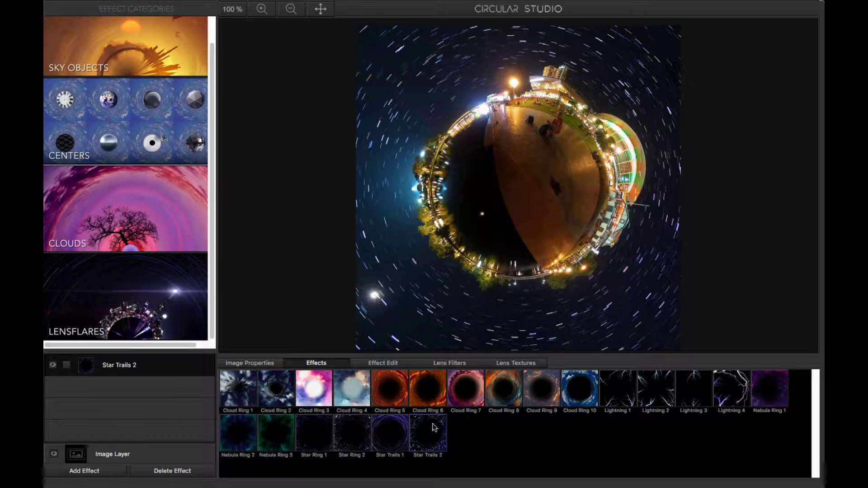
pyautogui.click(197, 471)
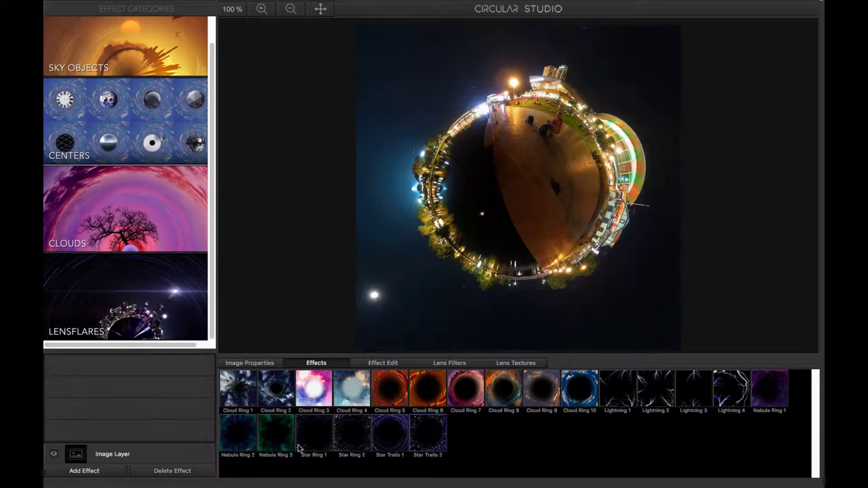
pyautogui.click(387, 436)
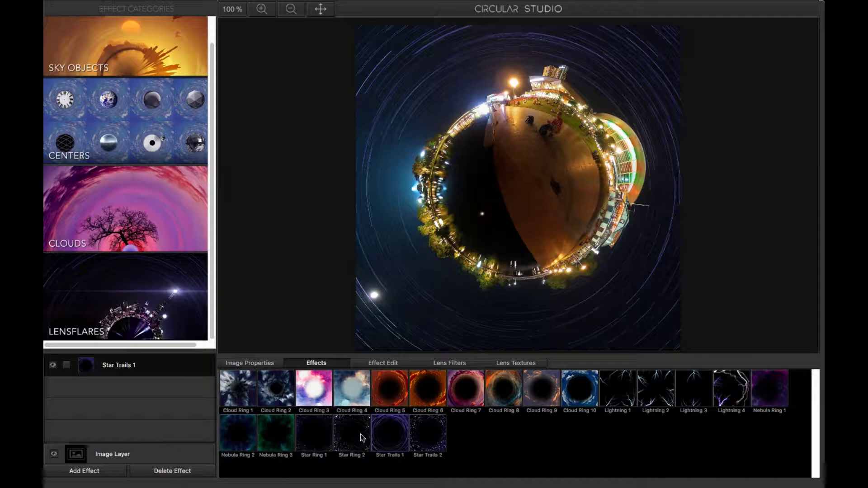
pyautogui.click(183, 472)
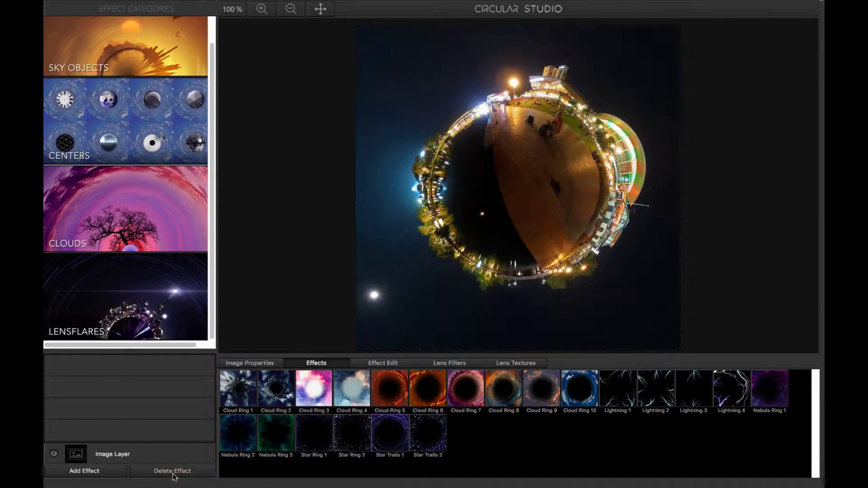
# Try the Nebula Ring 3 and Nebula Ring 2 effects one after the other, deleting each.
pyautogui.click(278, 438)
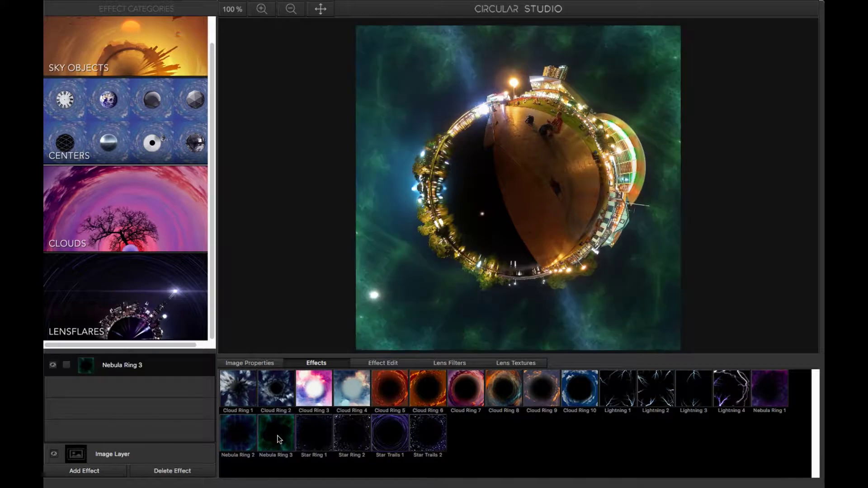
pyautogui.click(190, 471)
pyautogui.click(224, 435)
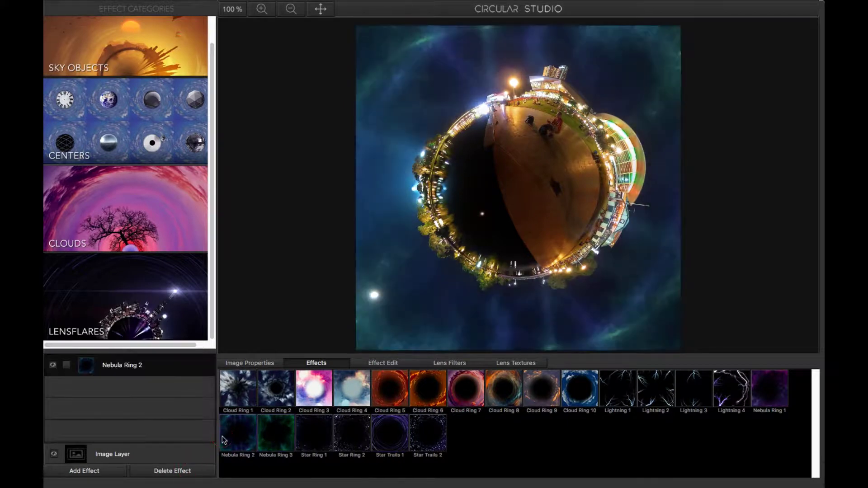
pyautogui.click(183, 470)
# Try the Cloud Ring 5 and Cloud Ring 3 effects one after the other, deleting each.
pyautogui.click(387, 392)
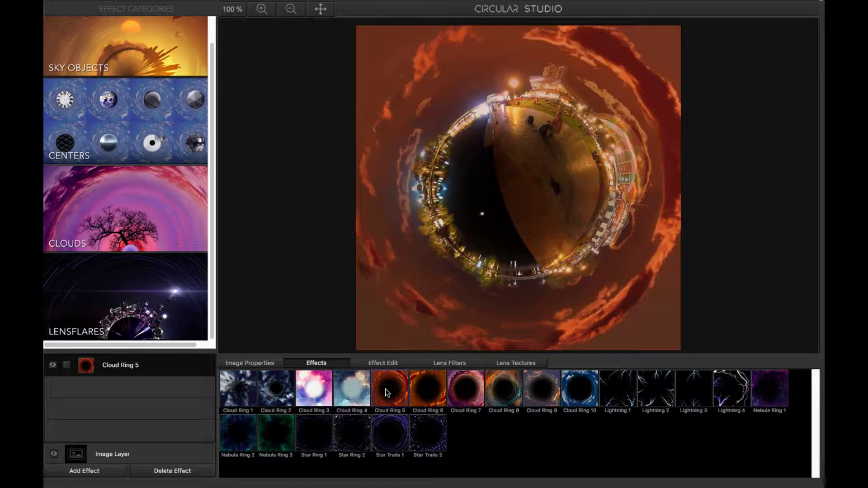
pyautogui.click(184, 471)
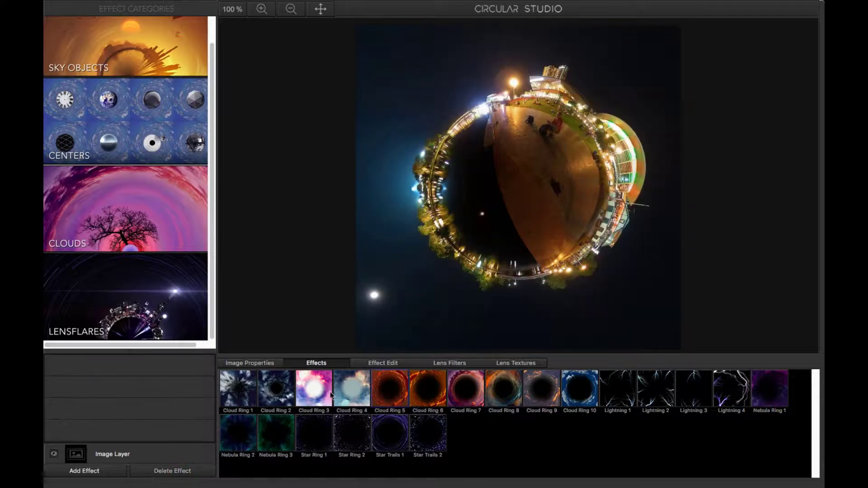
pyautogui.doubleClick(307, 384)
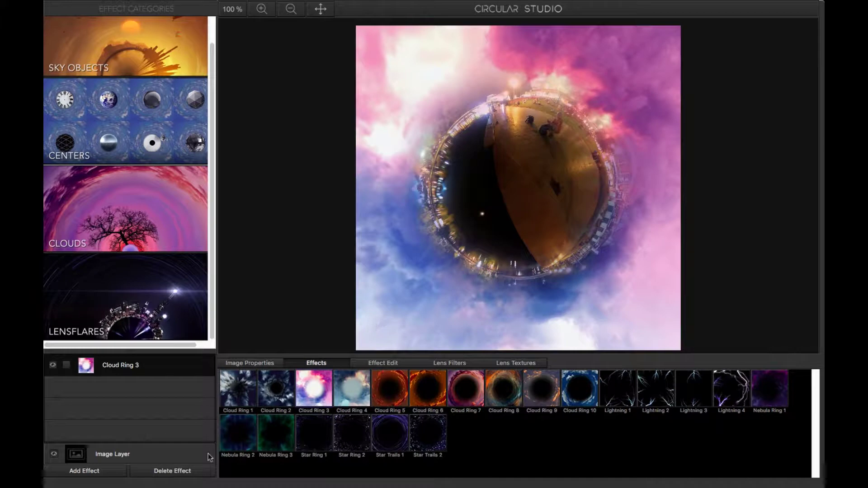
pyautogui.click(181, 471)
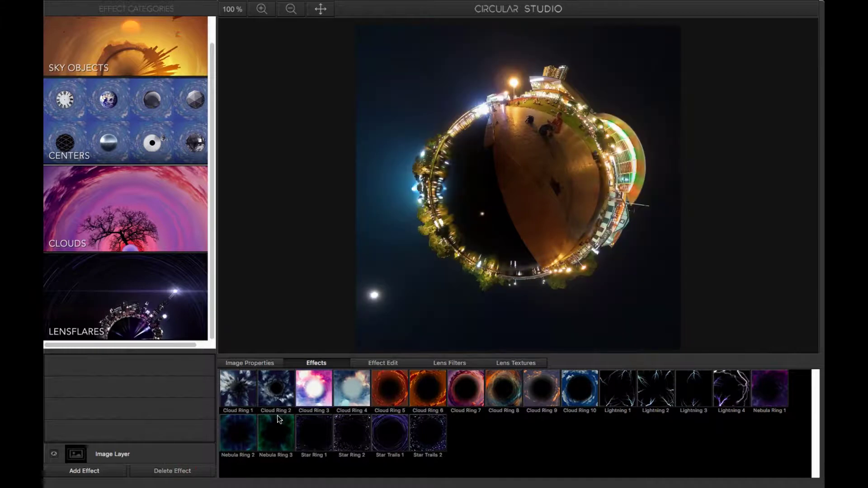
# Try the White Light and Sol Invictus lens flares over the moon in the sky one after the other, deleting each.
pyautogui.click(145, 300)
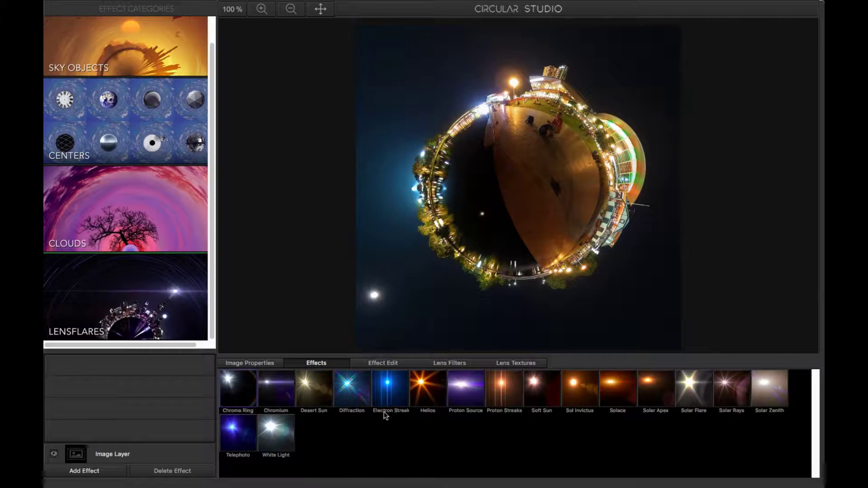
pyautogui.moveTo(290, 427); pyautogui.dragTo(374, 295)
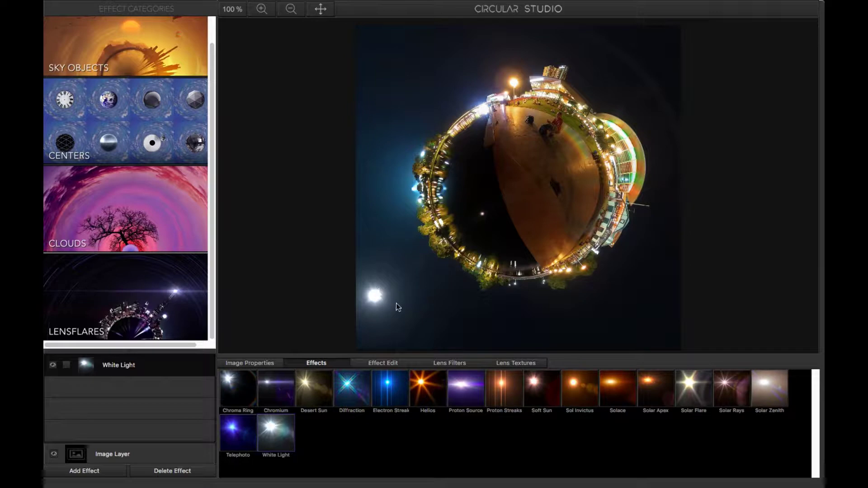
pyautogui.click(183, 472)
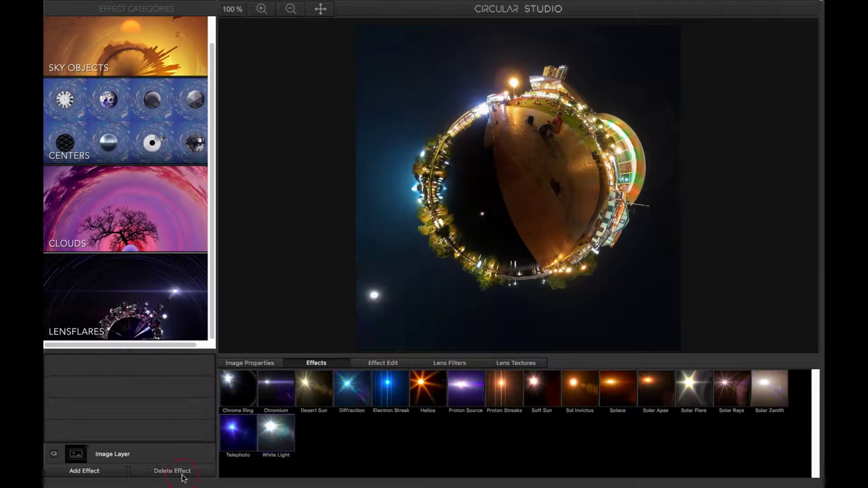
pyautogui.moveTo(576, 384); pyautogui.dragTo(381, 304)
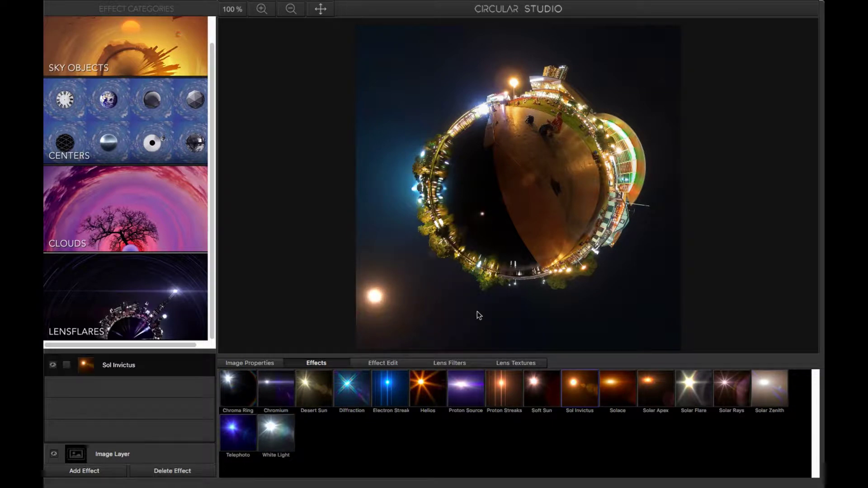
pyautogui.click(376, 300)
pyautogui.click(189, 471)
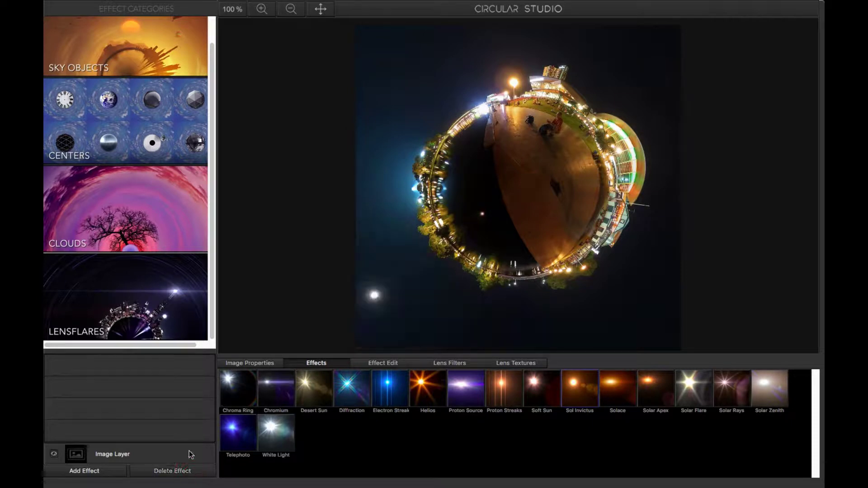
# Place the Moon sky object over the photo's own moon and scale it down to match that moon's size.
pyautogui.scroll(2, 122, 135)
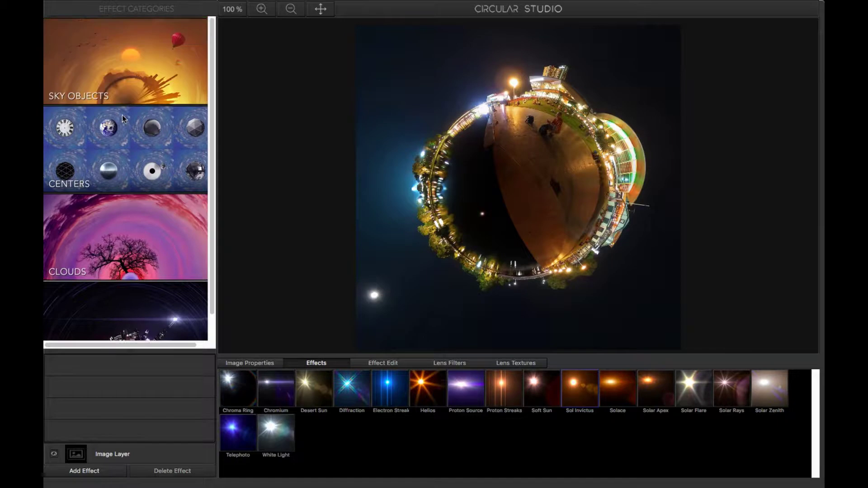
pyautogui.click(122, 68)
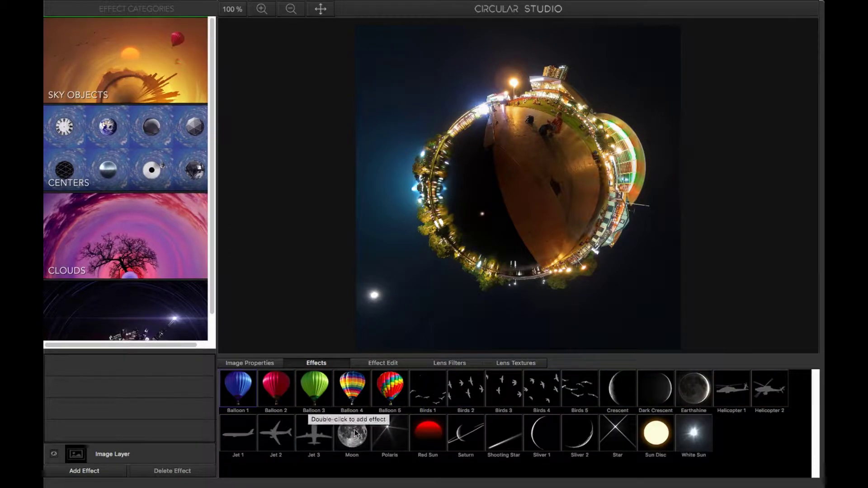
pyautogui.moveTo(359, 435); pyautogui.dragTo(373, 300)
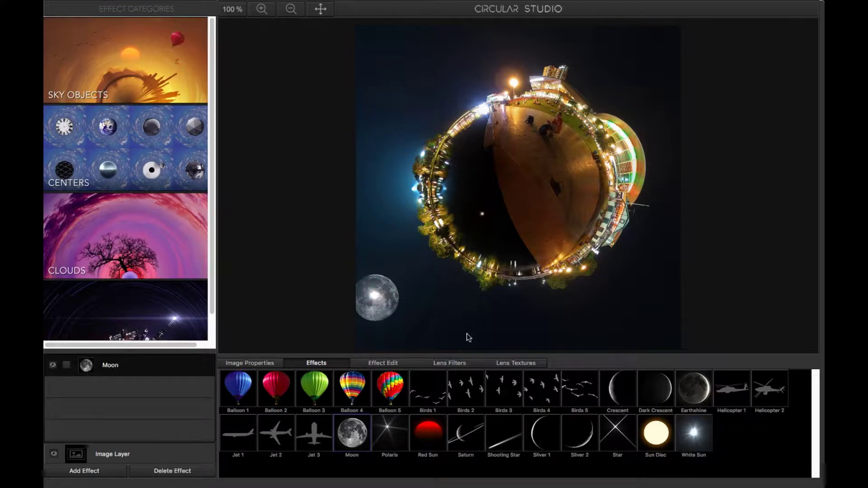
pyautogui.click(393, 365)
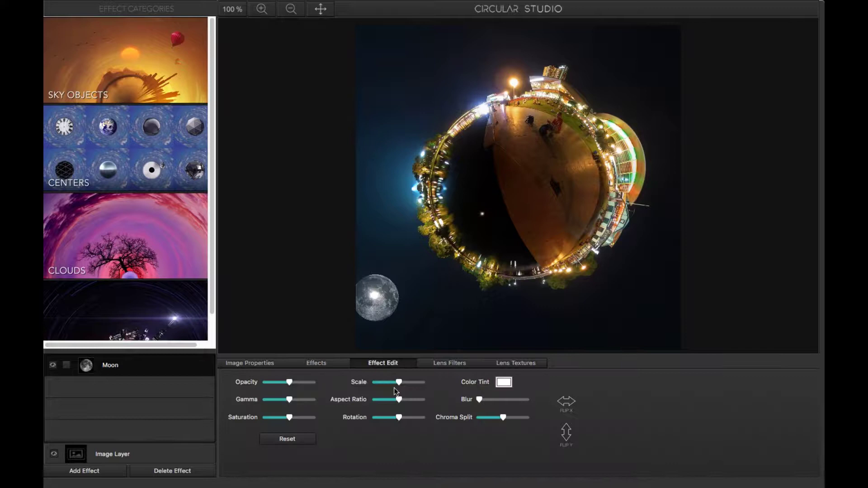
pyautogui.moveTo(400, 383); pyautogui.dragTo(384, 380)
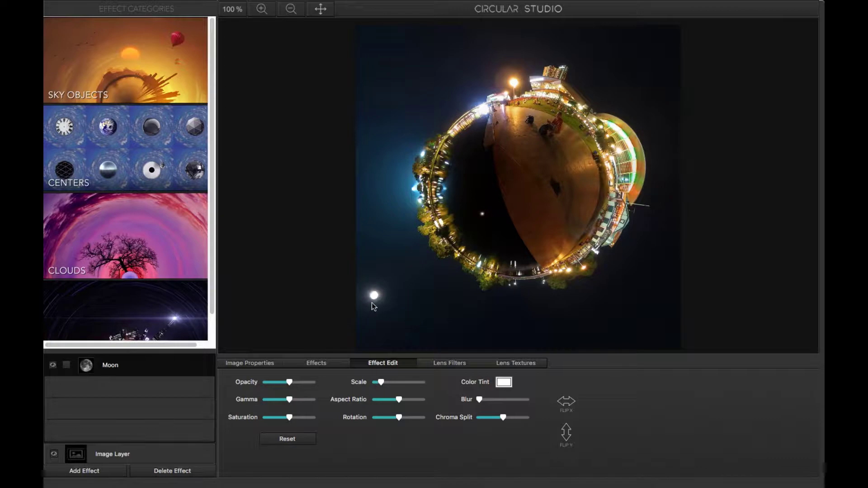
# Fine-tune the zoom of the tiny planet image and delete the Moon effect.
pyautogui.click(253, 364)
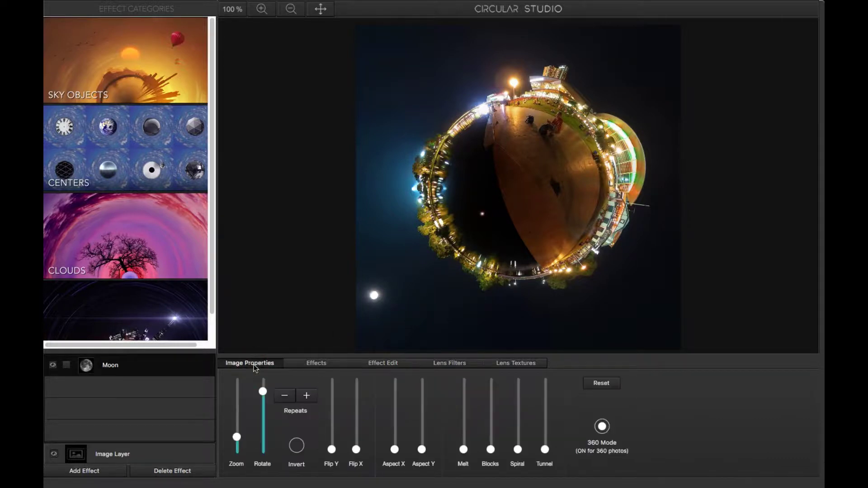
pyautogui.moveTo(236, 444); pyautogui.dragTo(238, 439)
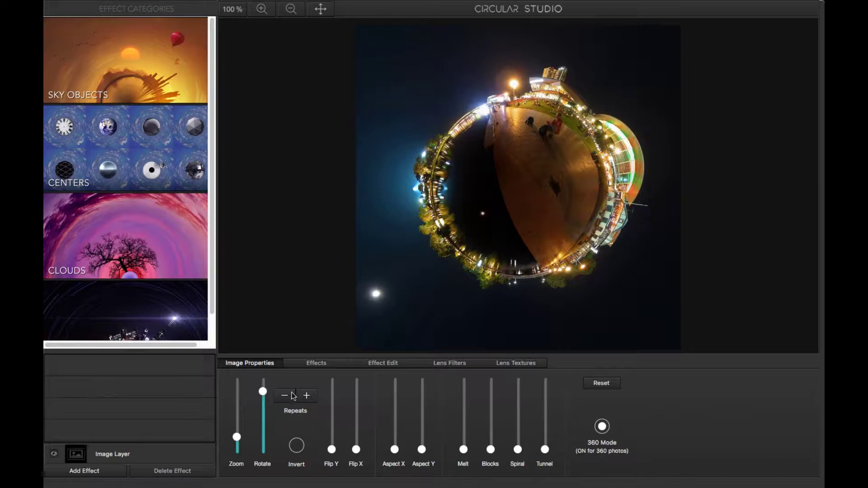
pyautogui.click(330, 362)
pyautogui.click(183, 471)
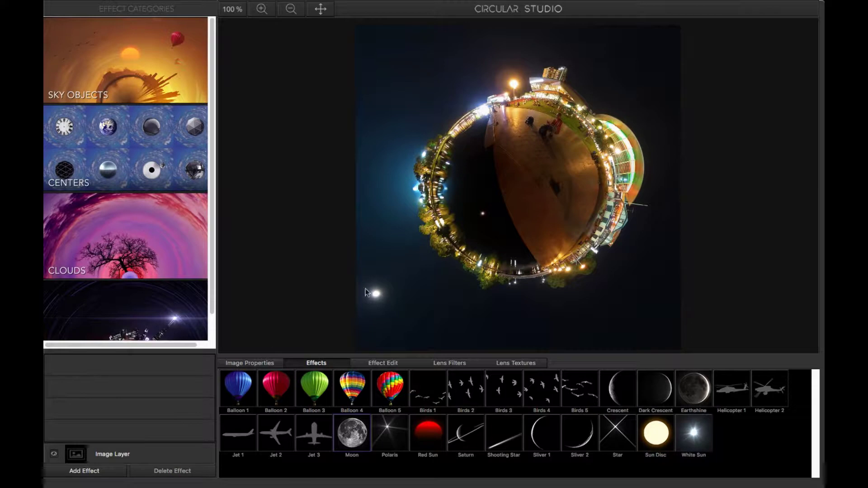
# Try the lens filters one by one from Warm Filter to Cyanotype, and return to No Filter.
pyautogui.click(449, 363)
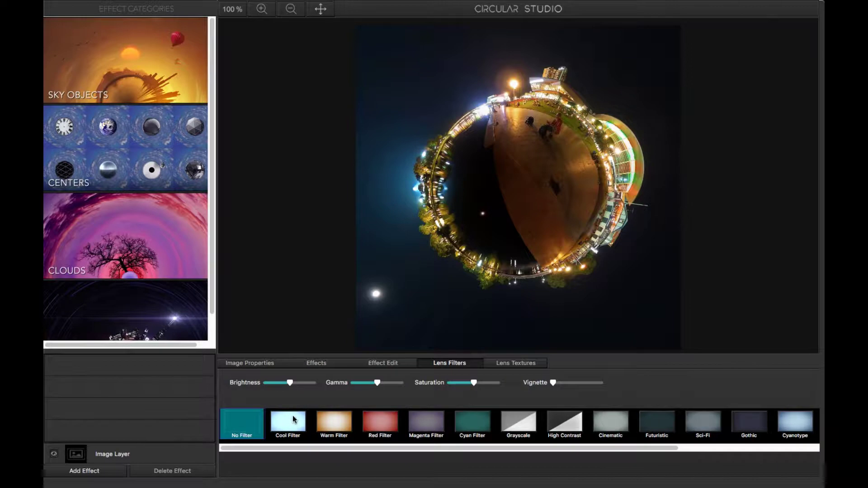
pyautogui.click(334, 421)
pyautogui.click(389, 422)
pyautogui.click(424, 421)
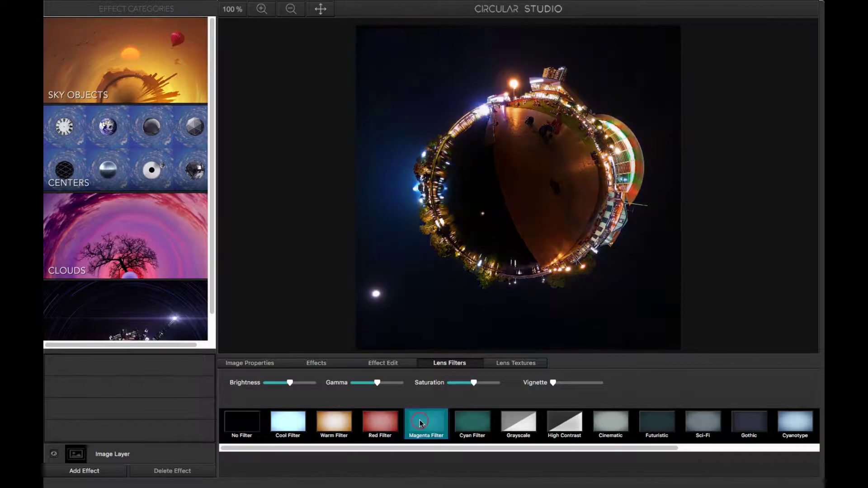
pyautogui.click(463, 421)
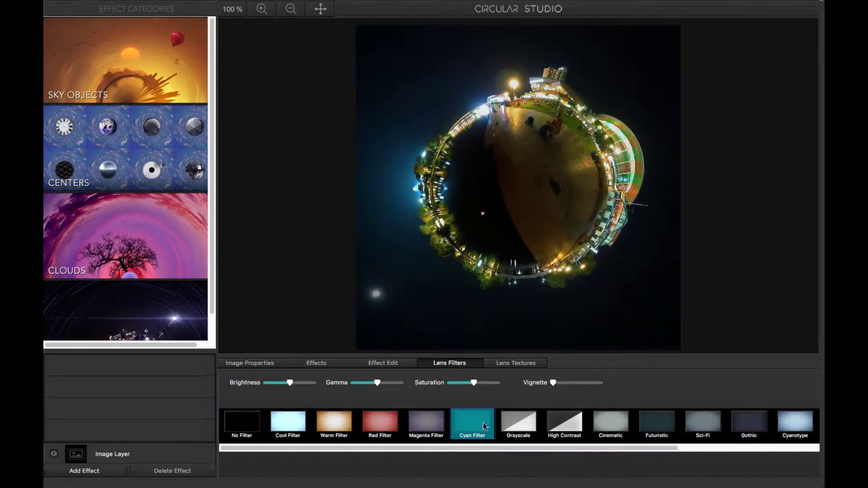
pyautogui.click(518, 426)
pyautogui.click(569, 427)
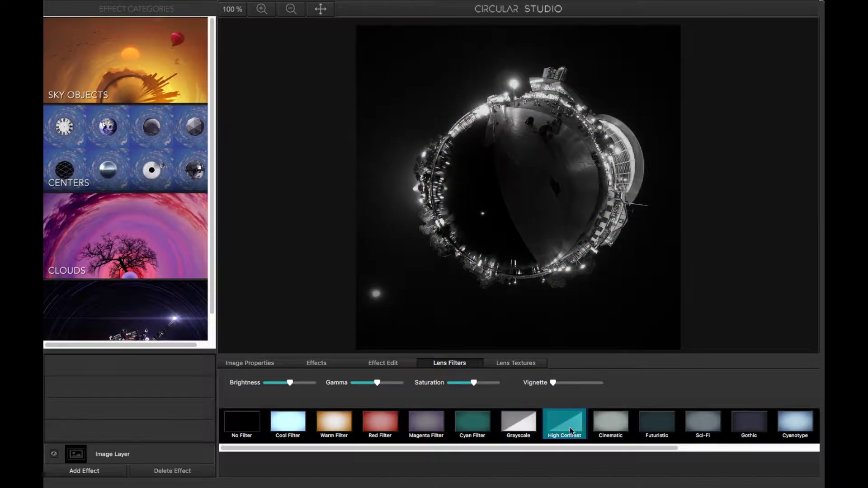
pyautogui.click(608, 420)
pyautogui.click(657, 424)
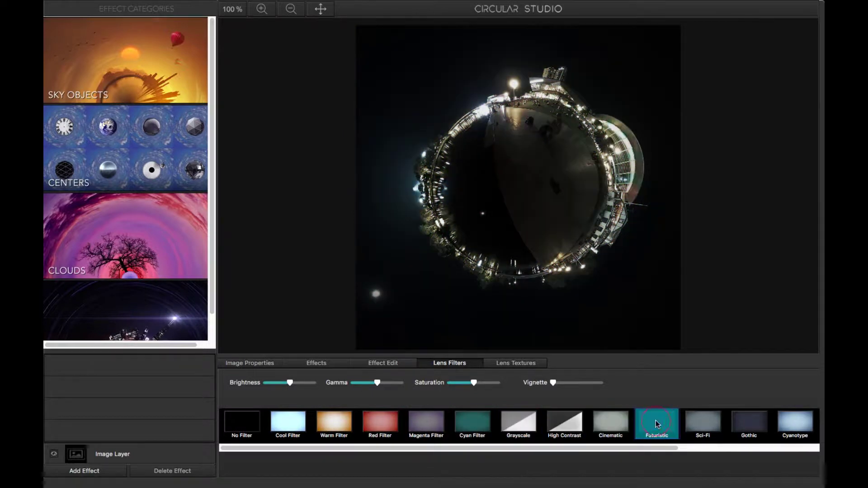
pyautogui.click(702, 425)
pyautogui.click(732, 420)
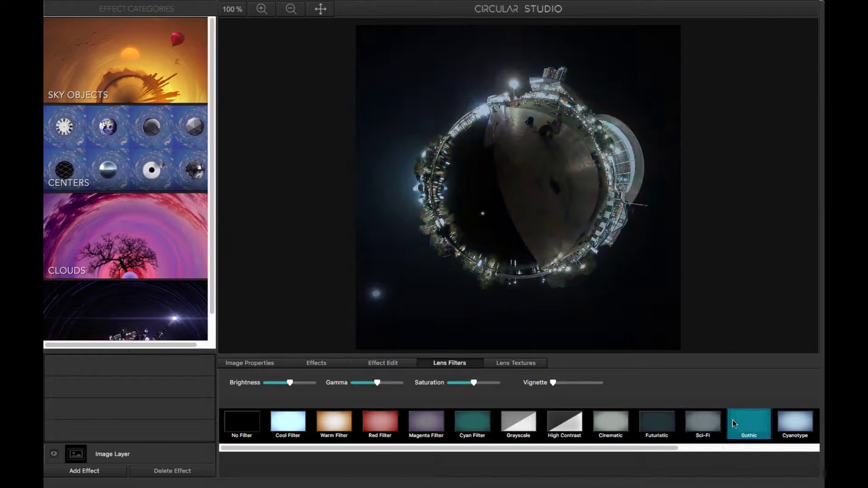
pyautogui.click(796, 424)
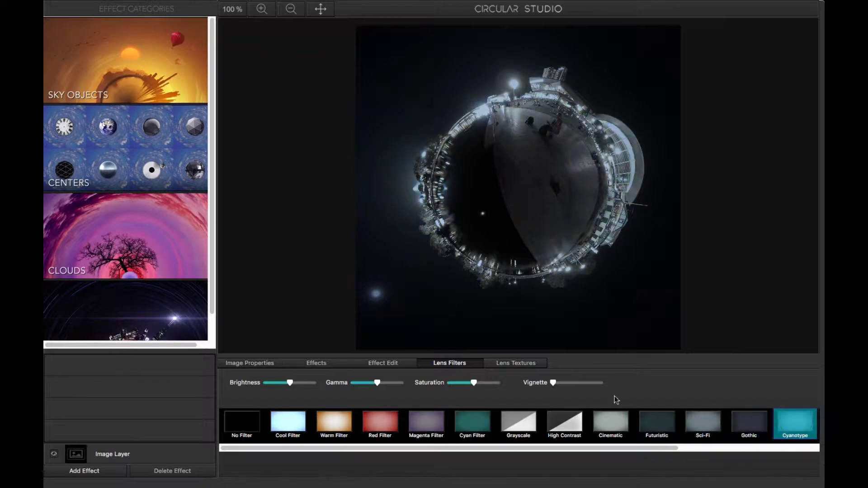
pyautogui.click(243, 425)
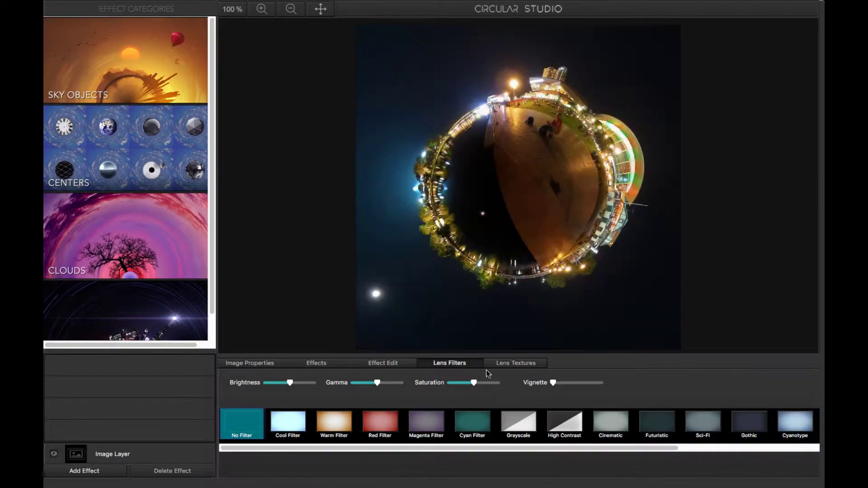
# Try the lens textures one by one from Film Grain 2 to Metal 1 in Dodge Mode, and return to No Texture.
pyautogui.click(516, 363)
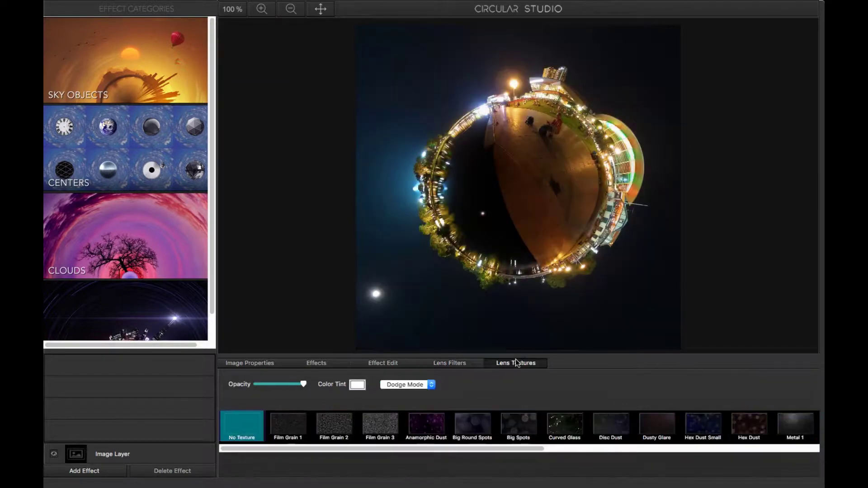
pyautogui.click(337, 433)
pyautogui.click(384, 436)
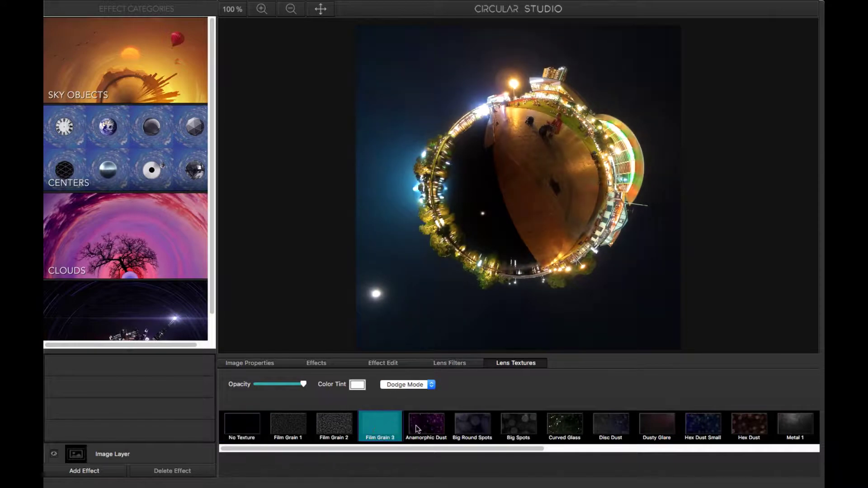
pyautogui.click(417, 426)
pyautogui.click(467, 429)
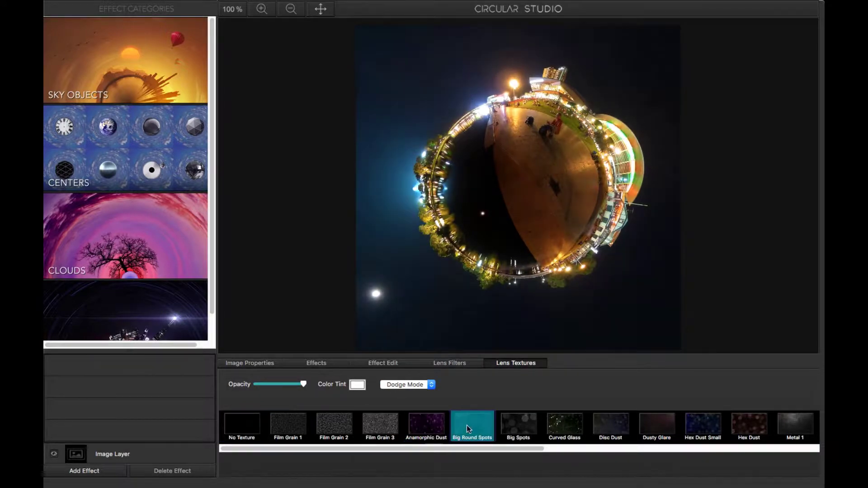
pyautogui.click(518, 425)
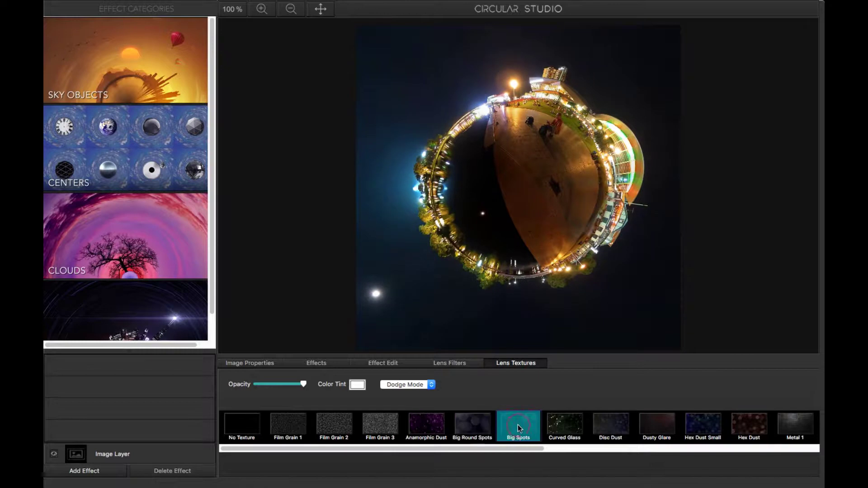
pyautogui.click(561, 427)
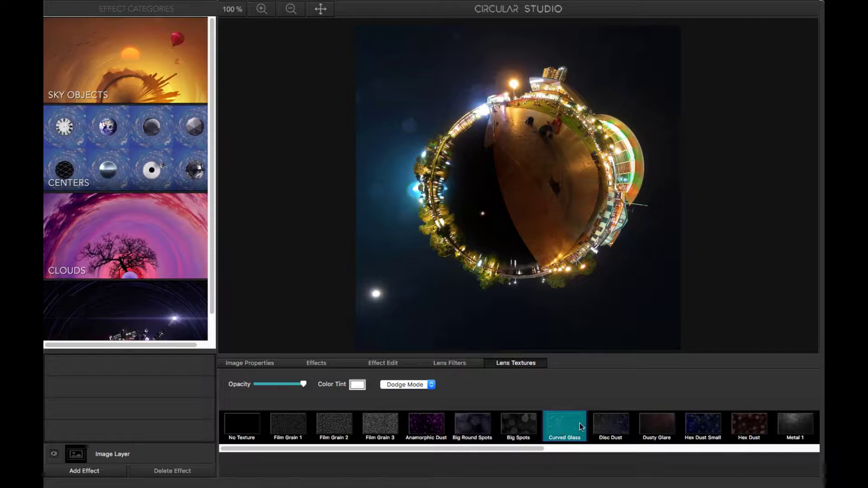
pyautogui.click(615, 427)
pyautogui.click(661, 427)
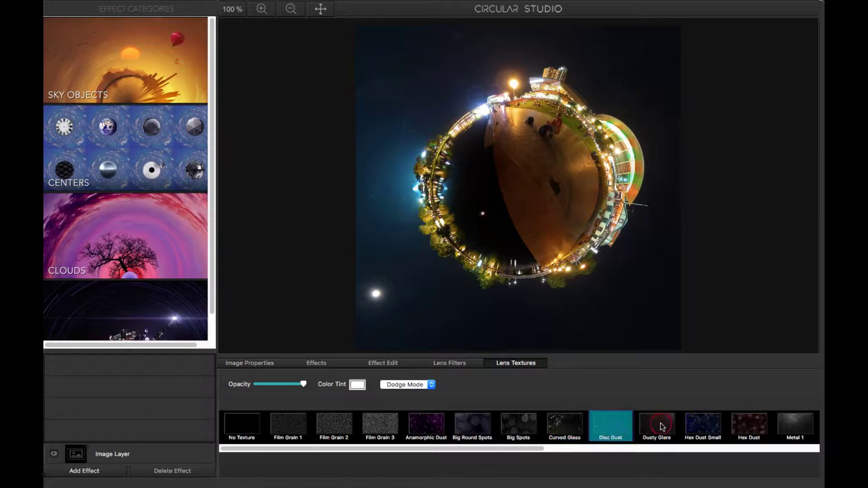
pyautogui.click(714, 427)
pyautogui.click(749, 429)
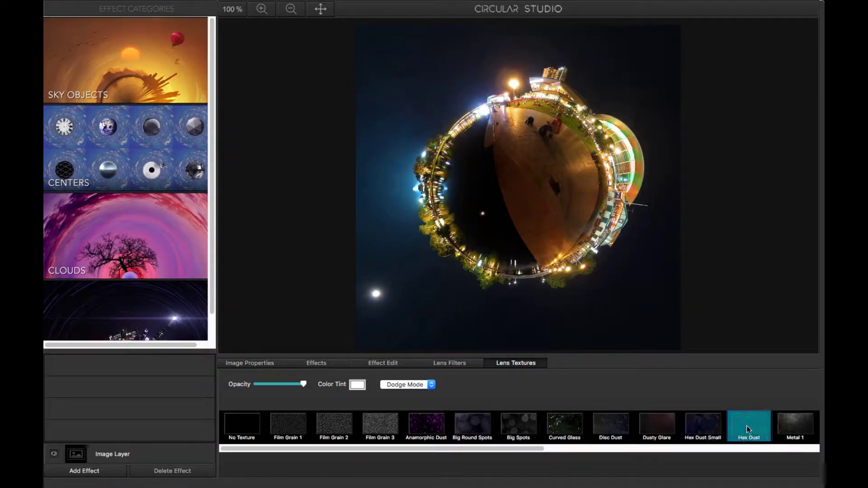
pyautogui.click(804, 425)
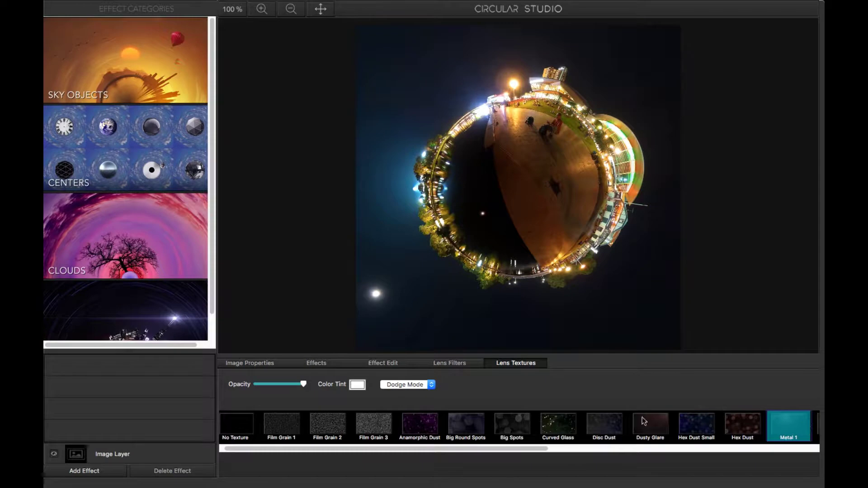
pyautogui.click(239, 426)
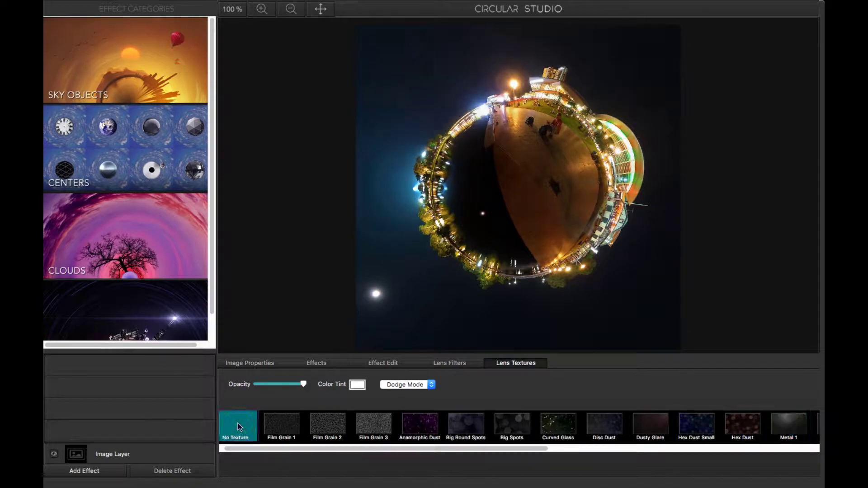
# Turn the tiny planet slightly with the Rotate image property and fine-tune its Zoom.
pyautogui.click(256, 369)
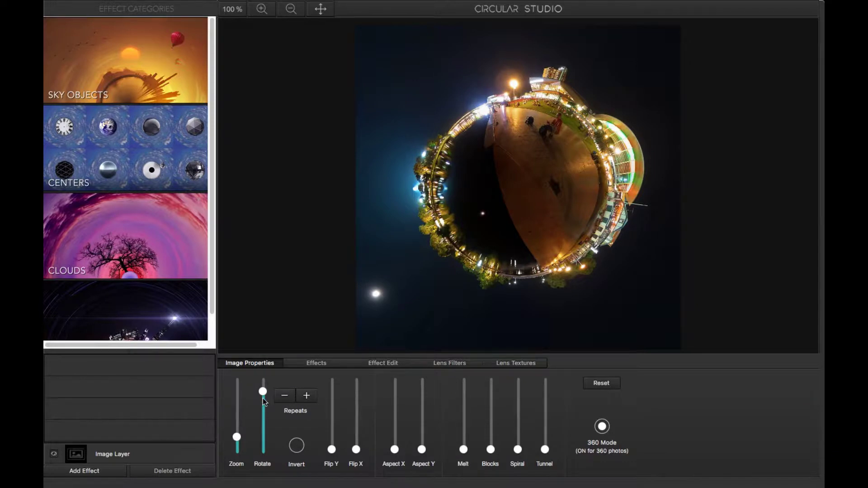
pyautogui.moveTo(262, 398); pyautogui.dragTo(263, 397)
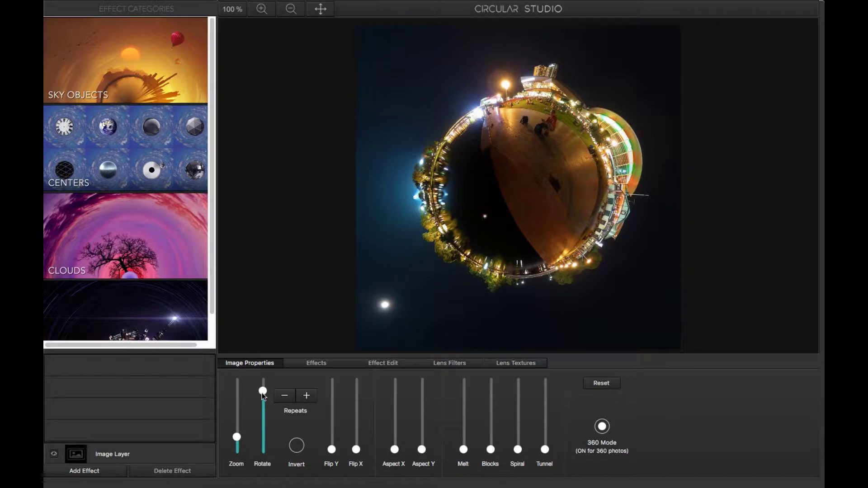
pyautogui.moveTo(264, 397); pyautogui.dragTo(263, 392)
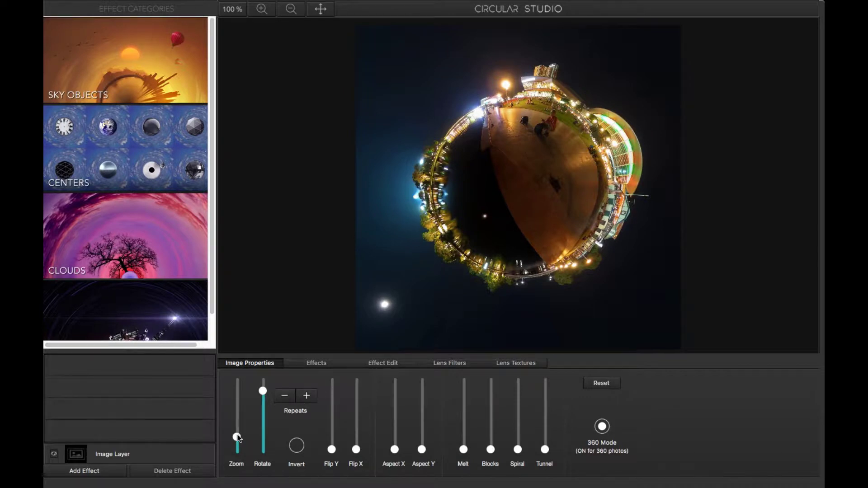
pyautogui.moveTo(236, 437); pyautogui.dragTo(236, 437)
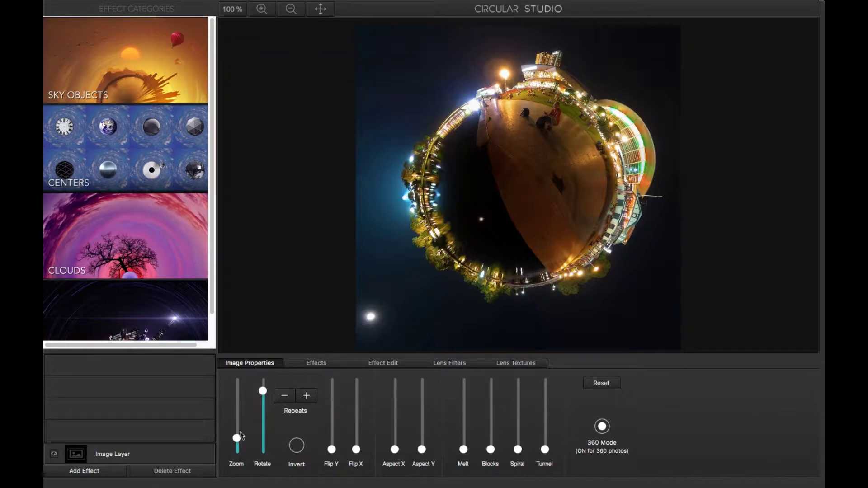
pyautogui.moveTo(237, 439); pyautogui.dragTo(236, 440)
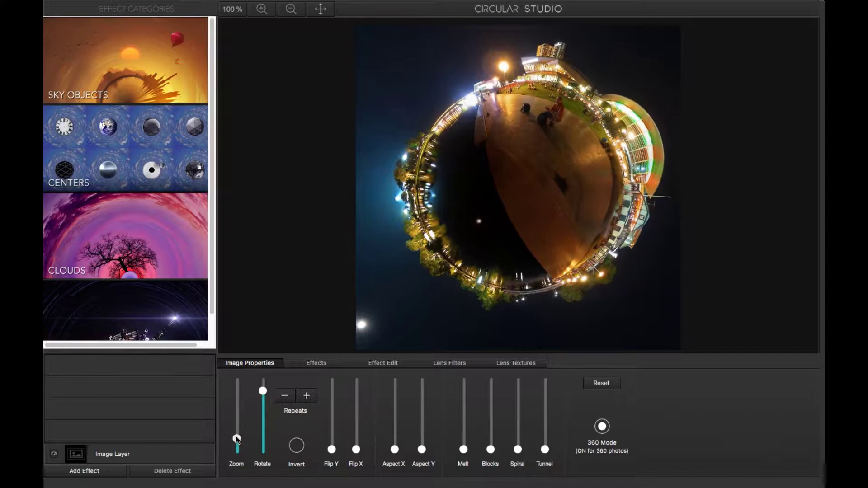
pyautogui.moveTo(237, 439); pyautogui.dragTo(236, 437)
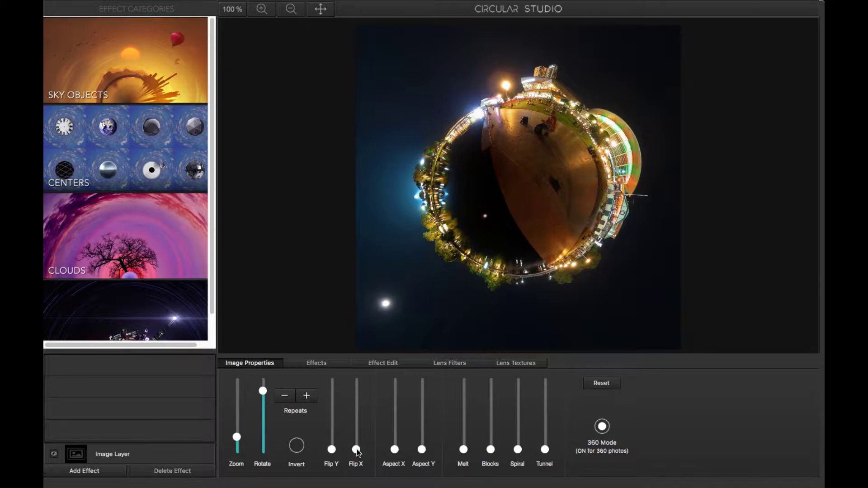
# Try the Flip X, Aspect X, Aspect Y, Melt and Blocks distortions, resetting each, and raise Flip Y to its maximum.
pyautogui.moveTo(357, 450); pyautogui.dragTo(332, 382)
pyautogui.moveTo(394, 449); pyautogui.dragTo(422, 458)
pyautogui.moveTo(463, 450); pyautogui.dragTo(491, 449)
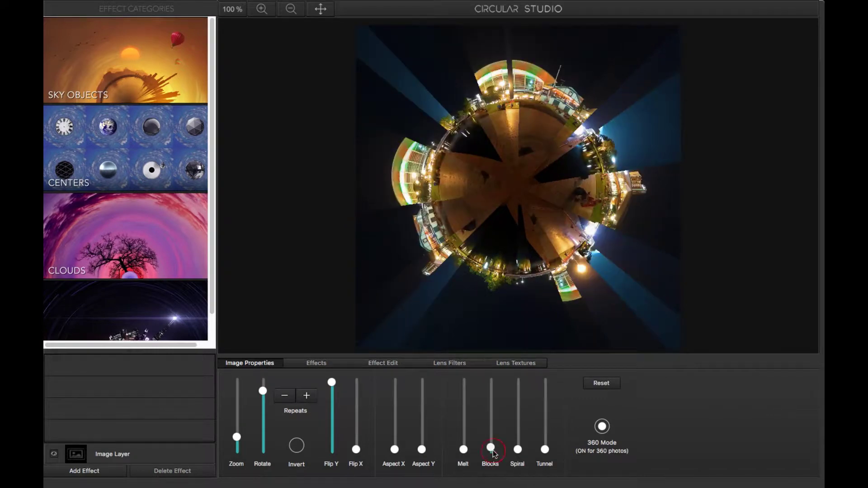
pyautogui.click(493, 451)
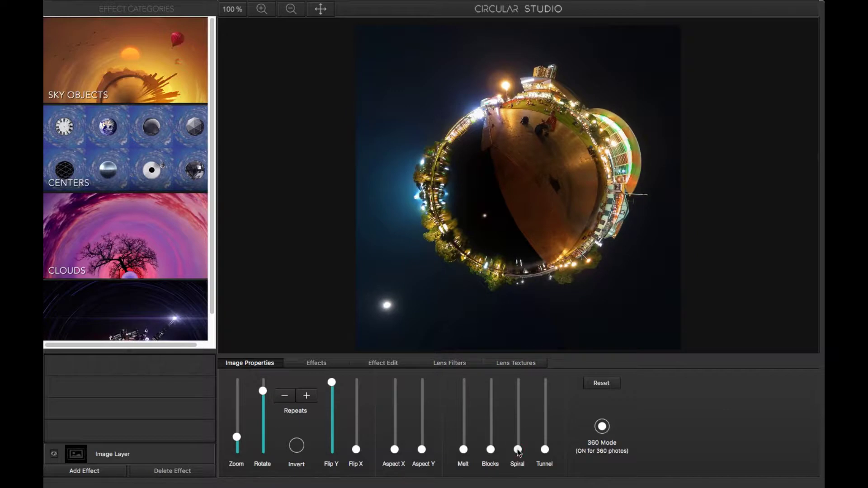
# Try the Spiral and Tunnel distortions with an enlarged planet, return both to zero and shrink the planet again.
pyautogui.moveTo(518, 449); pyautogui.dragTo(560, 439)
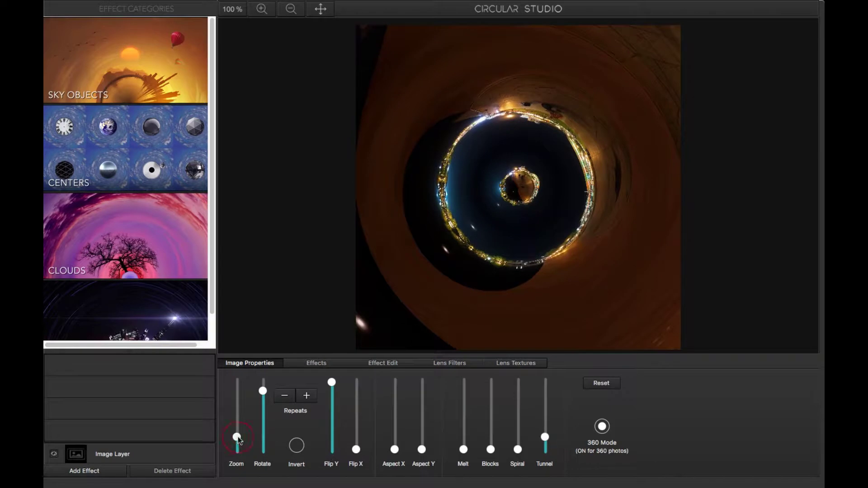
pyautogui.moveTo(238, 438); pyautogui.dragTo(241, 444)
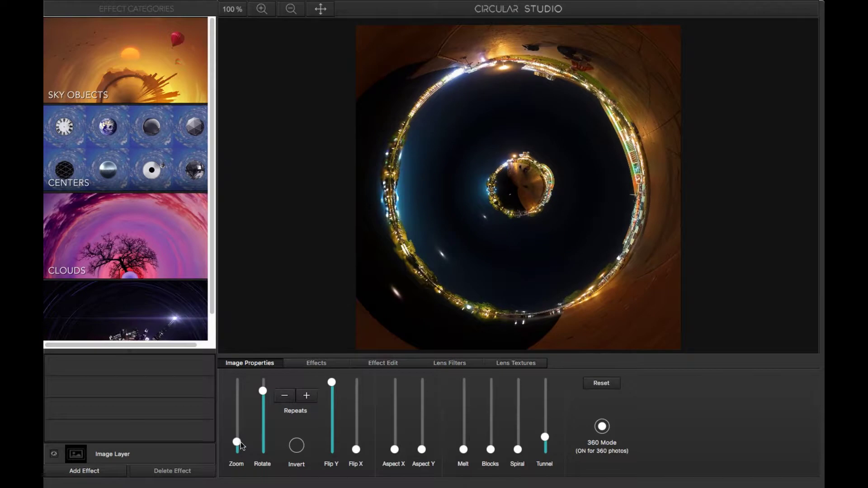
pyautogui.moveTo(544, 435); pyautogui.dragTo(545, 450)
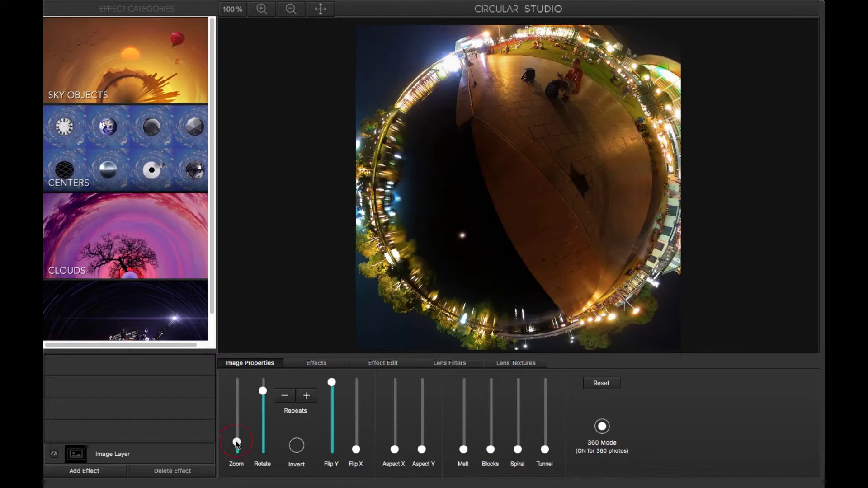
pyautogui.moveTo(237, 442); pyautogui.dragTo(236, 437)
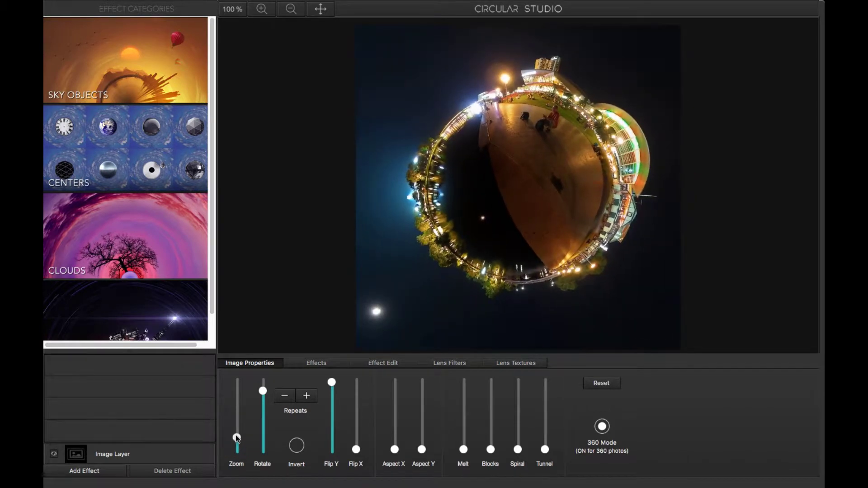
# Invert the planet so the sky fills its centre, rotate it to put the lawn at the bottom, and fine-tune the zoom.
pyautogui.click(297, 446)
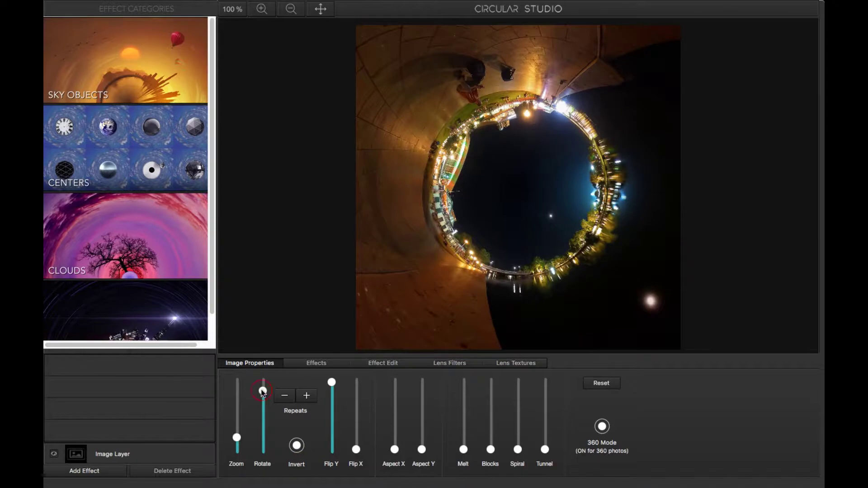
pyautogui.moveTo(263, 391); pyautogui.dragTo(235, 444)
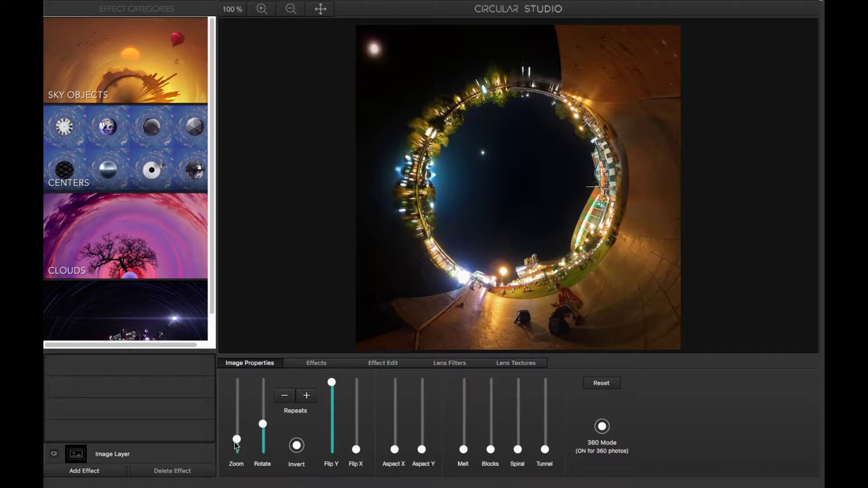
pyautogui.moveTo(235, 446); pyautogui.dragTo(236, 444)
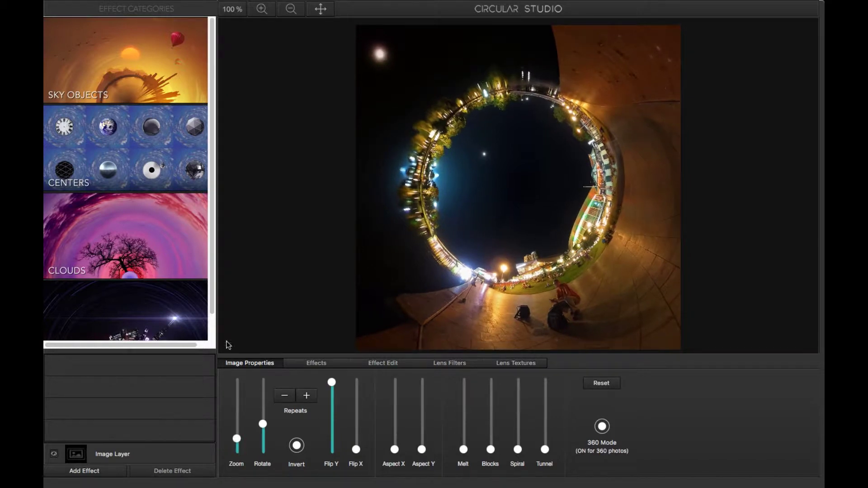
# Export the inverted planet as a PNG named 05 Before the Fireworkstp.
pyautogui.click(145, 6)
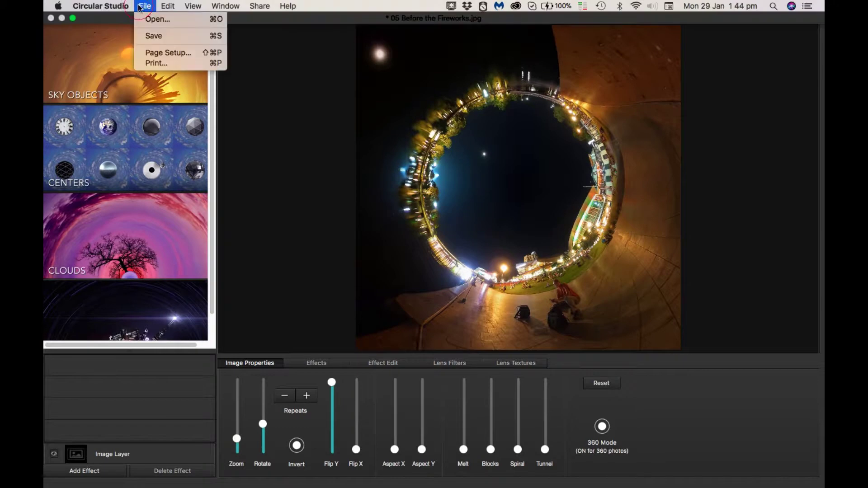
pyautogui.click(149, 34)
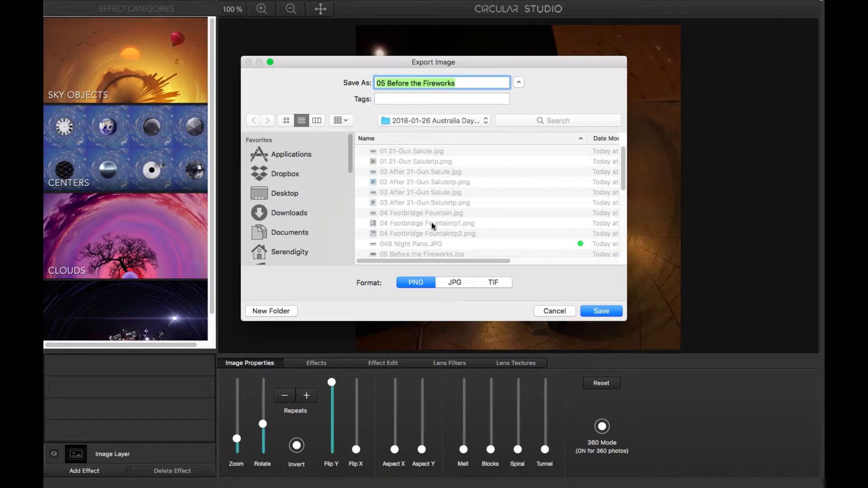
pyautogui.click(466, 82)
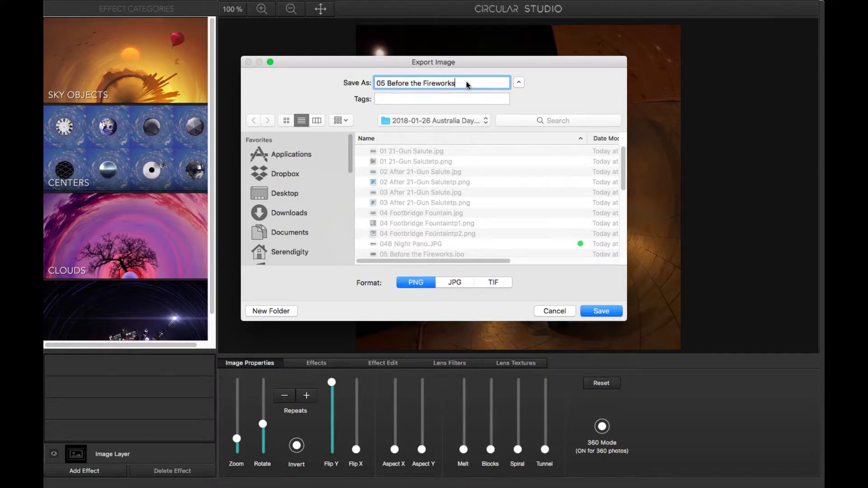
pyautogui.write('tp')
pyautogui.click(598, 309)
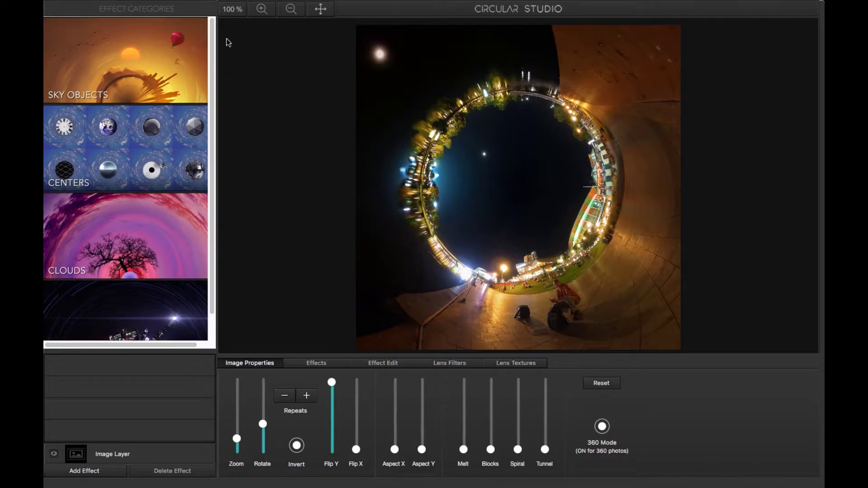
# Open 04B Night Pano.JPG and accept the crop at its full 4000 × 1340 size.
pyautogui.click(146, 5)
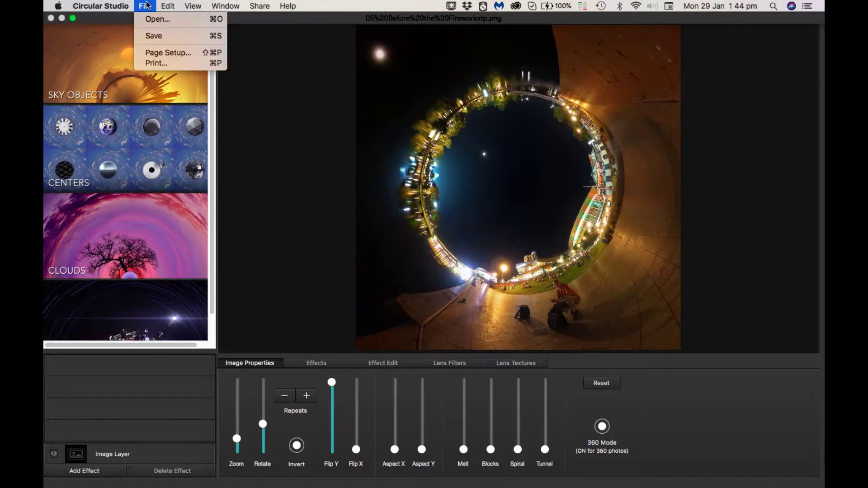
pyautogui.click(154, 18)
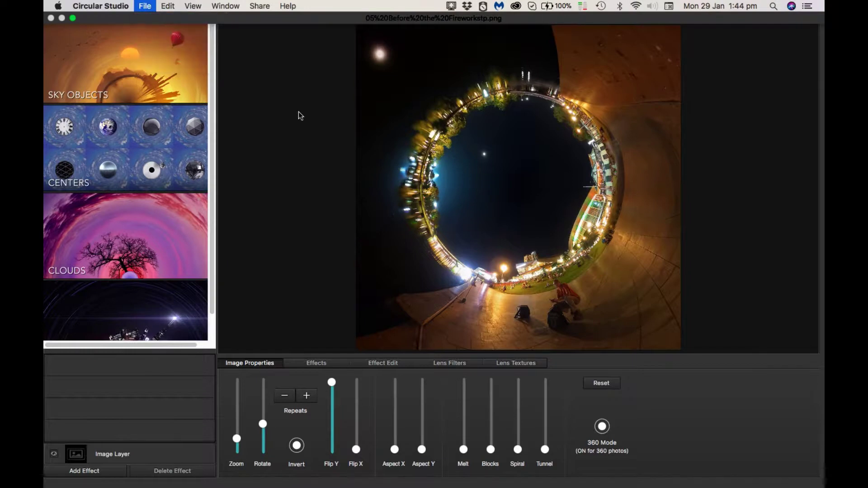
pyautogui.click(423, 198)
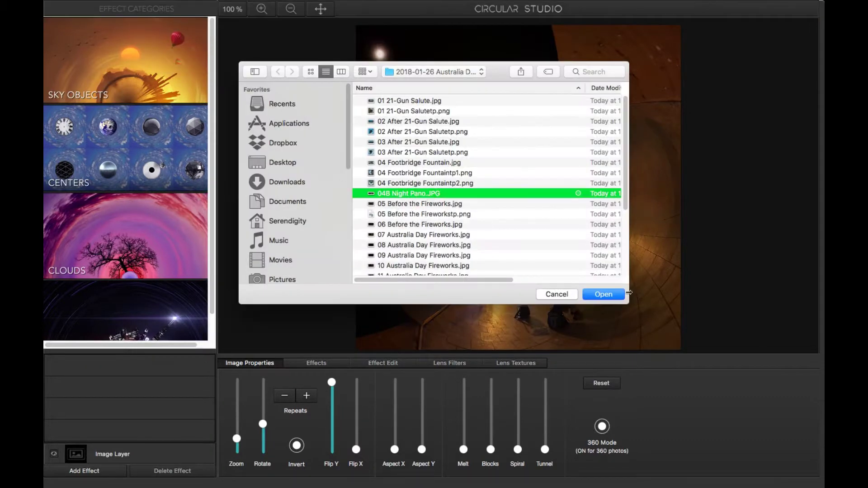
pyautogui.click(618, 296)
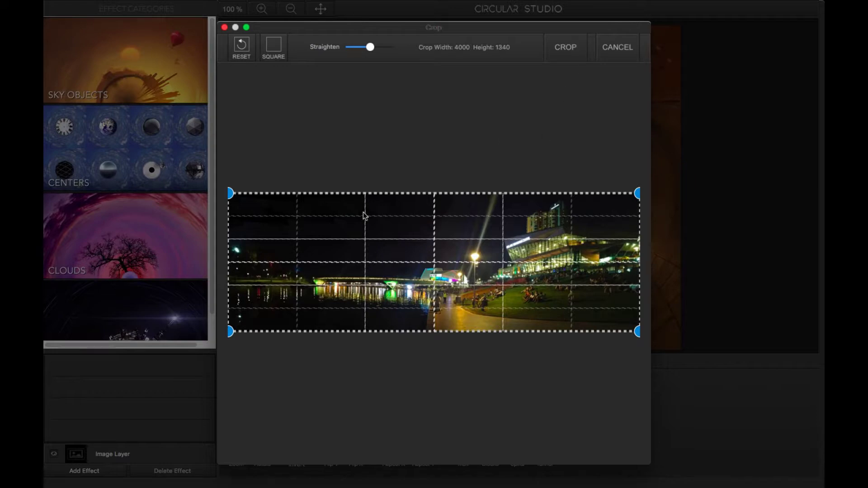
pyautogui.click(565, 50)
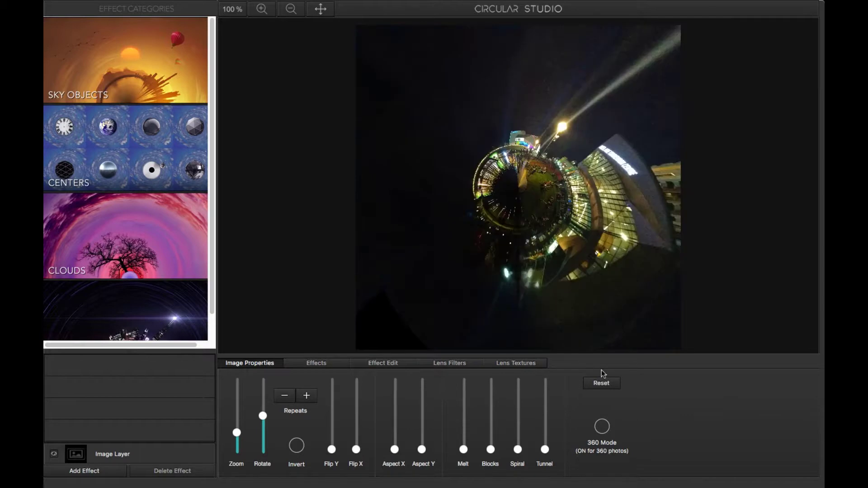
# Compare the night panorama with 360 Mode on and off, leave it off, and adjust Aspect X and Aspect Y.
pyautogui.click(603, 426)
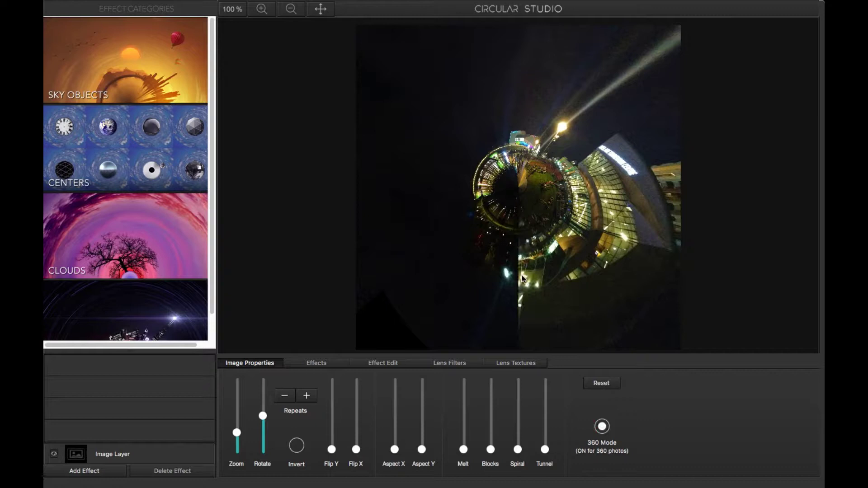
pyautogui.click(603, 427)
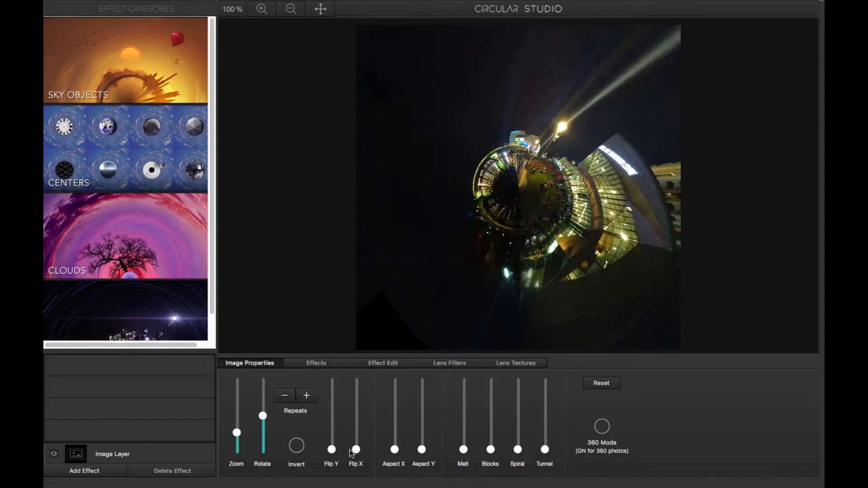
pyautogui.moveTo(395, 450); pyautogui.dragTo(421, 449)
pyautogui.click(421, 449)
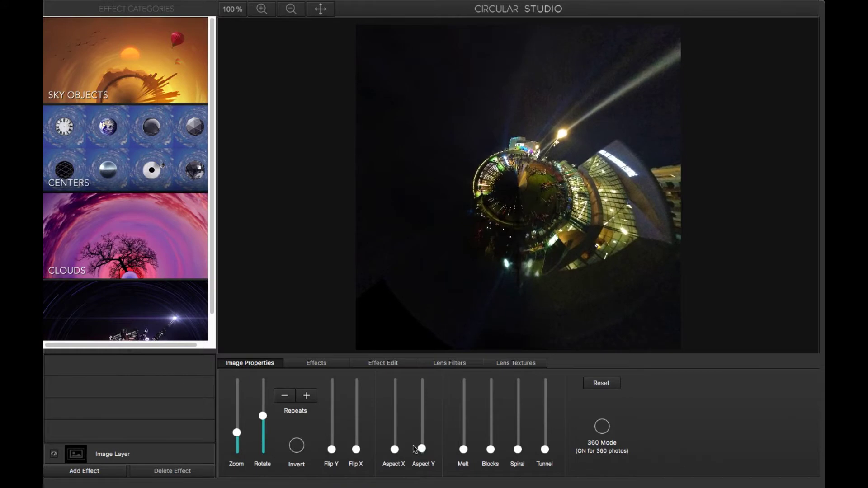
# Warp the night planet with a slight Flip Y and a nearly full Flip X, rotate it slightly and enlarge it.
pyautogui.click(356, 449)
pyautogui.moveTo(356, 449); pyautogui.dragTo(356, 449)
pyautogui.moveTo(267, 416)
pyautogui.mouseDown()
pyautogui.moveTo(264, 444)
pyautogui.moveTo(280, 411)
pyautogui.mouseUp()
pyautogui.moveTo(334, 451); pyautogui.dragTo(356, 386)
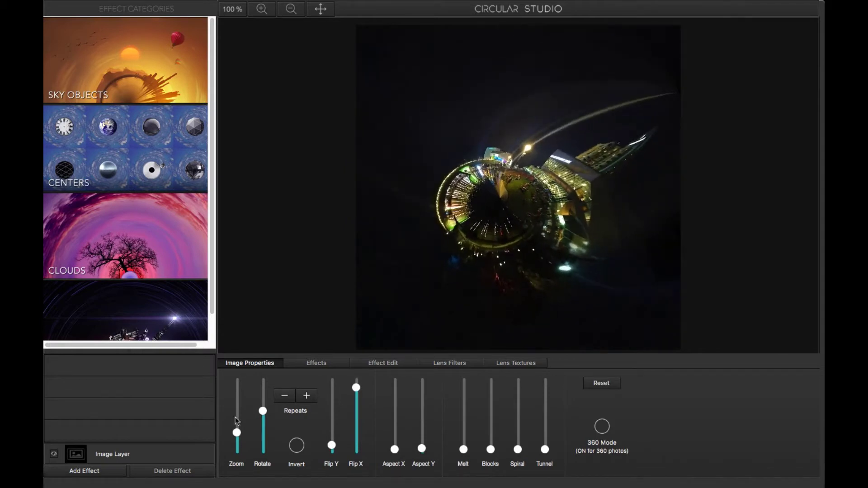
pyautogui.moveTo(238, 433); pyautogui.dragTo(238, 439)
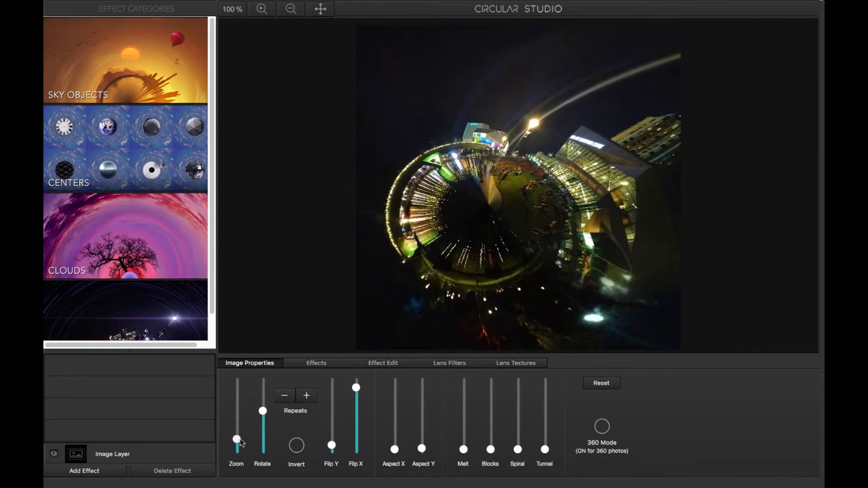
pyautogui.click(332, 453)
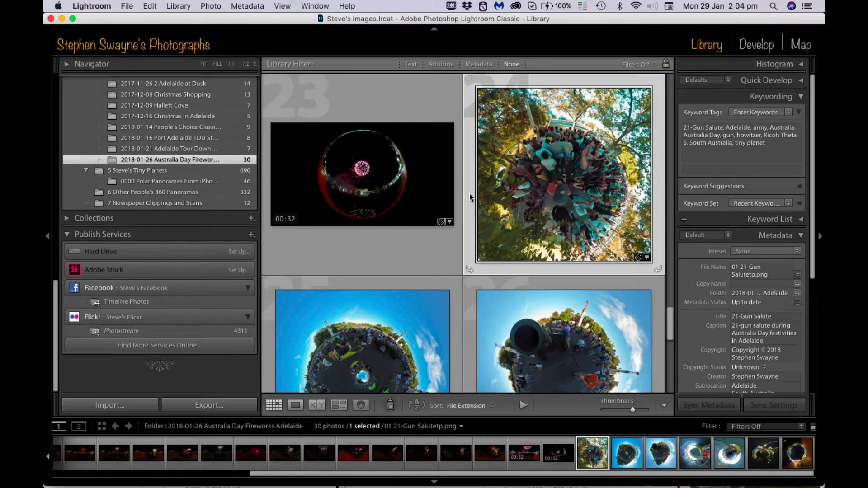
# Switch to Lightroom, browse the exported tiny planets and open 01 21-Gun Salutetp.png in the Develop module.
pyautogui.scroll(1, 470, 197)
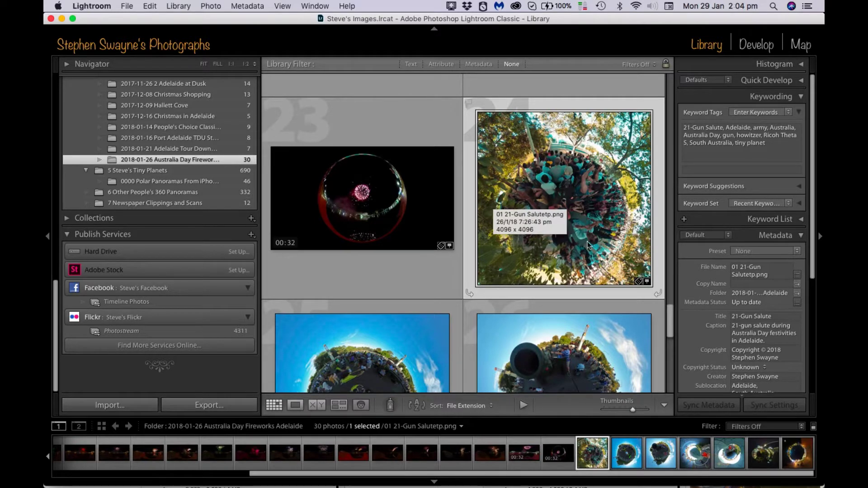
pyautogui.scroll(-3, 584, 244)
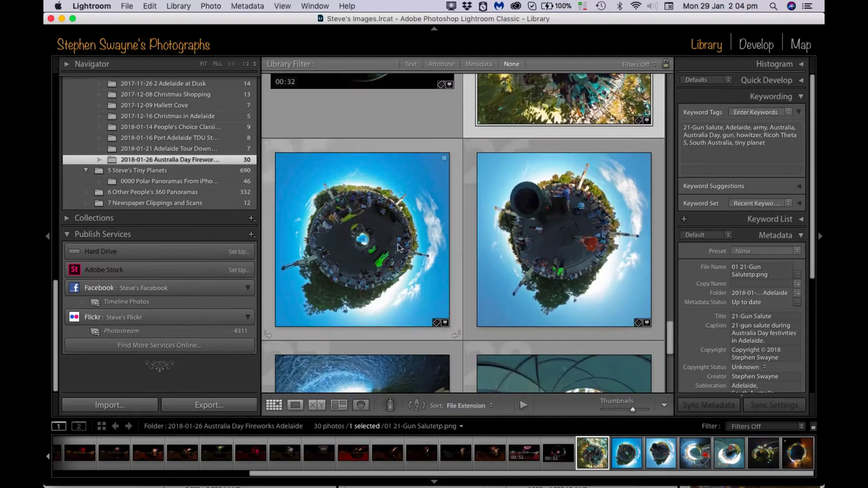
pyautogui.scroll(1, 590, 238)
pyautogui.scroll(3, 592, 234)
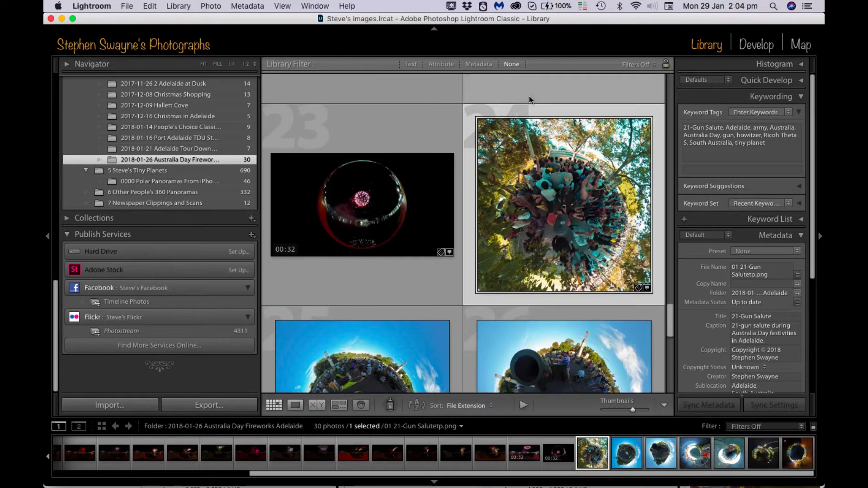
pyautogui.click(752, 48)
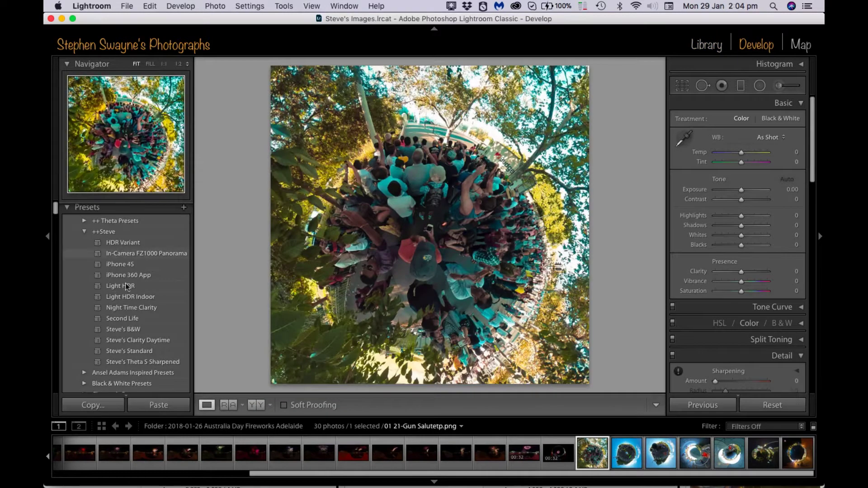
# Browse the available develop presets for the crowd tiny planet.
pyautogui.scroll(-10, 126, 312)
pyautogui.scroll(-15, 127, 312)
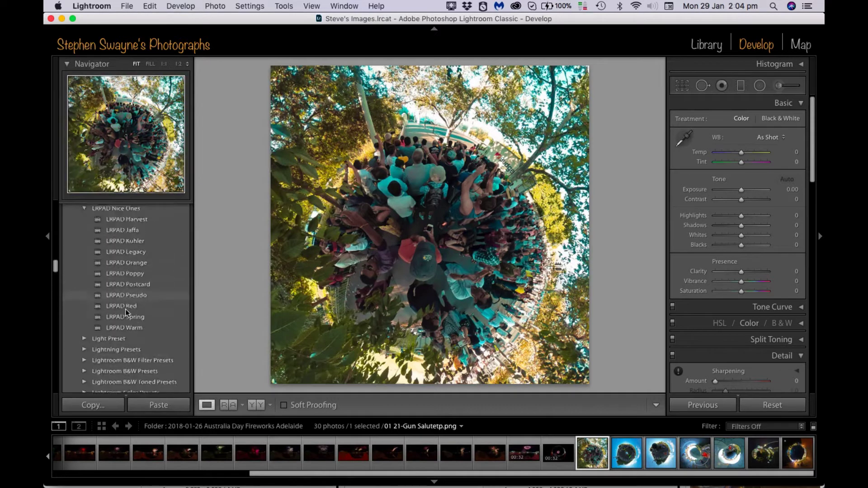
pyautogui.scroll(-10, 127, 312)
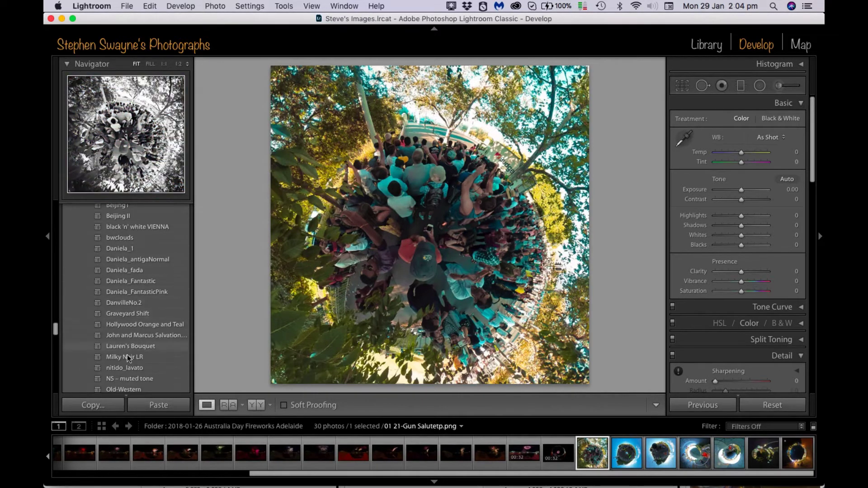
pyautogui.scroll(-1, 131, 324)
pyautogui.scroll(-15, 130, 323)
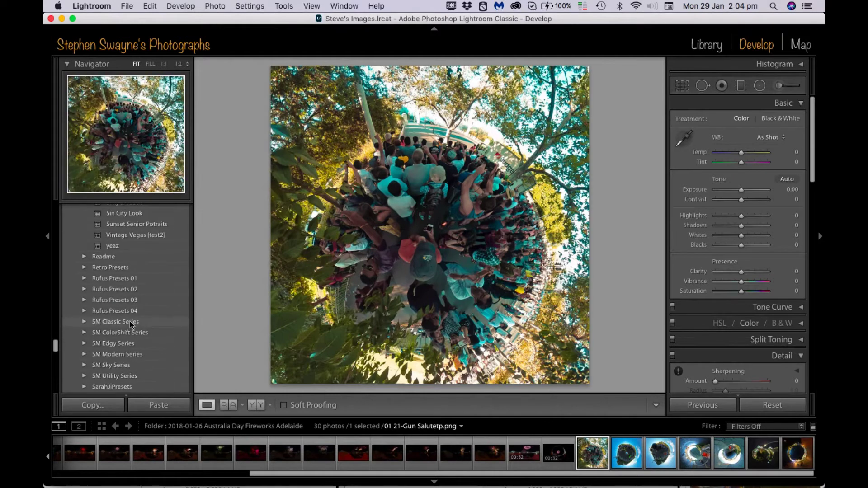
pyautogui.scroll(-5, 131, 323)
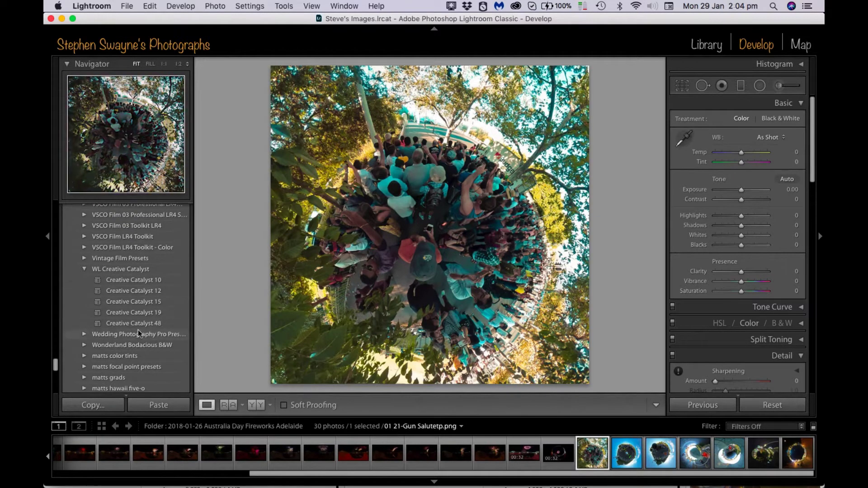
pyautogui.scroll(15, 132, 320)
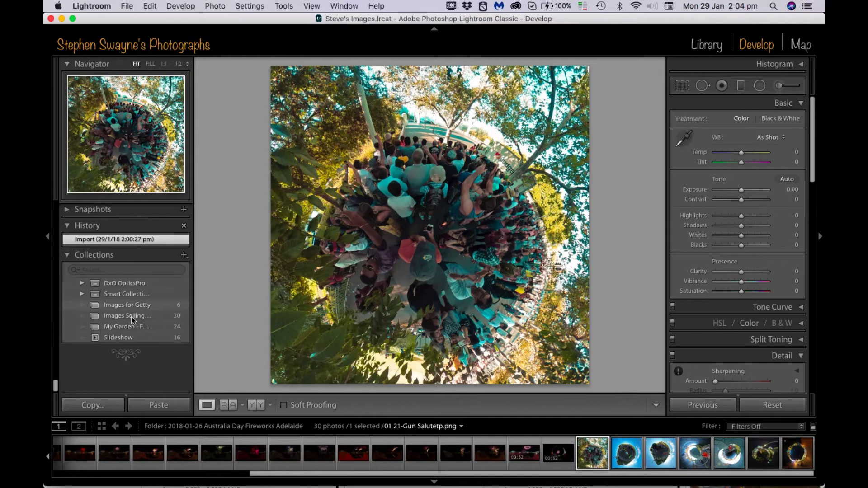
pyautogui.scroll(20, 131, 320)
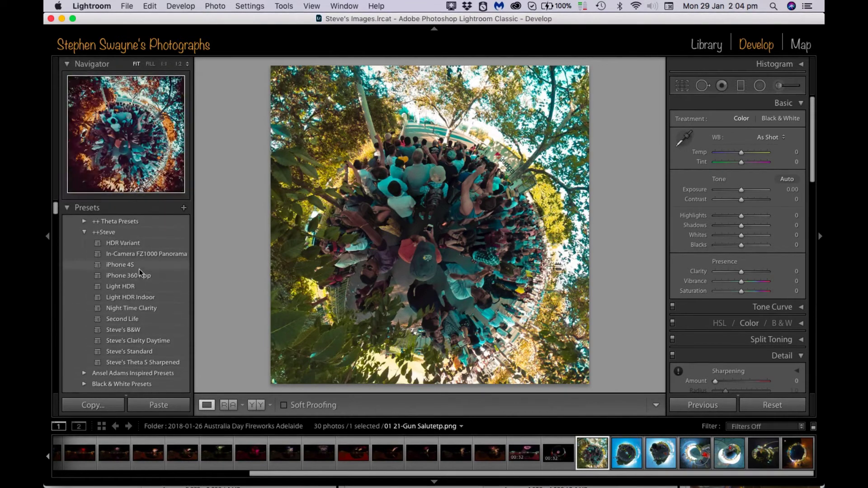
# Try the B&W Deluxe Whiteout preset from ++ Theta Presets on the crowd planet, and undo it.
pyautogui.click(84, 232)
pyautogui.click(84, 221)
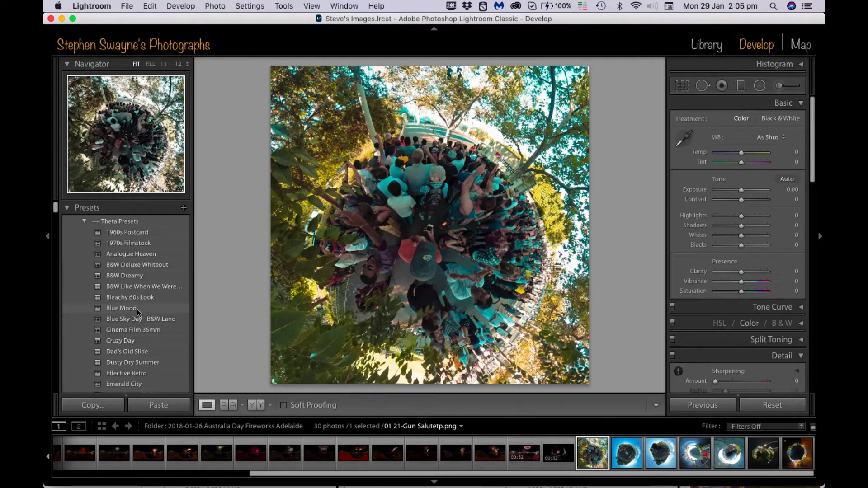
pyautogui.click(127, 266)
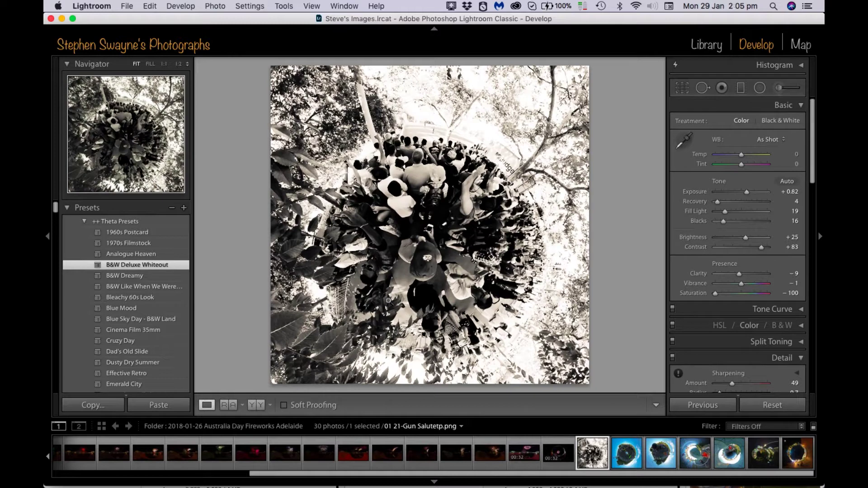
pyautogui.press('super+z')
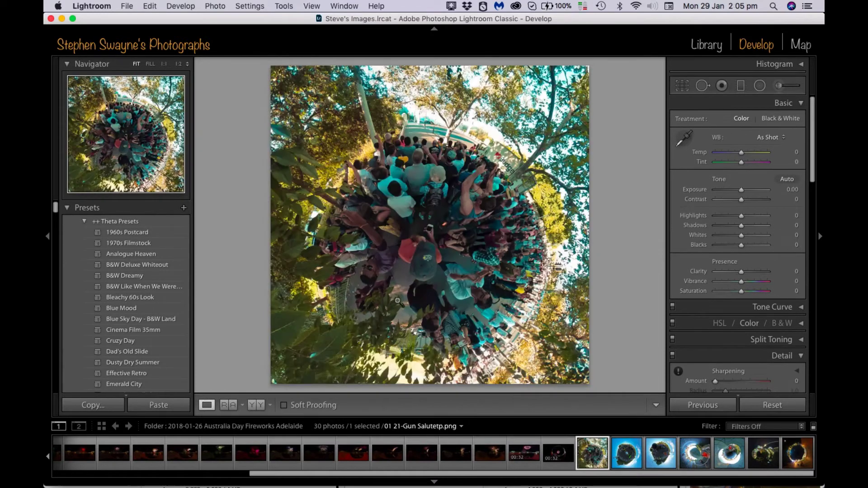
# Open 03 After 21-Gun Salutetp.png and apply the custom Clarity Daytime preset to it.
pyautogui.press('Right')
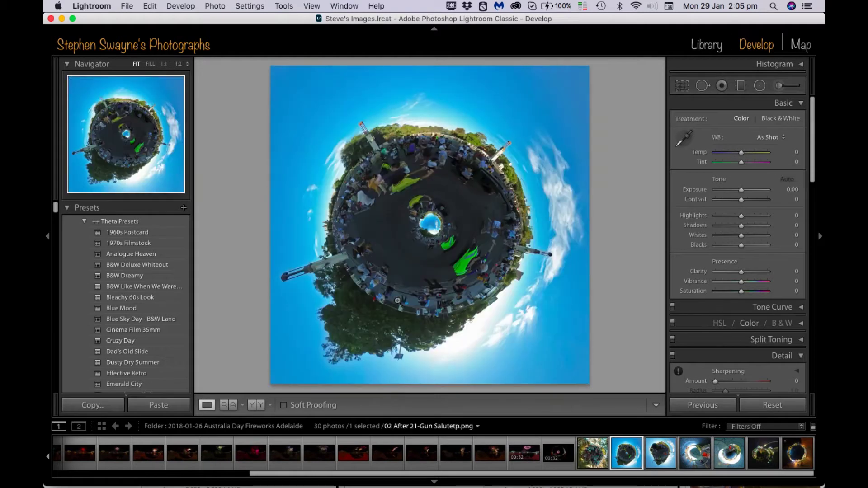
pyautogui.press('Right')
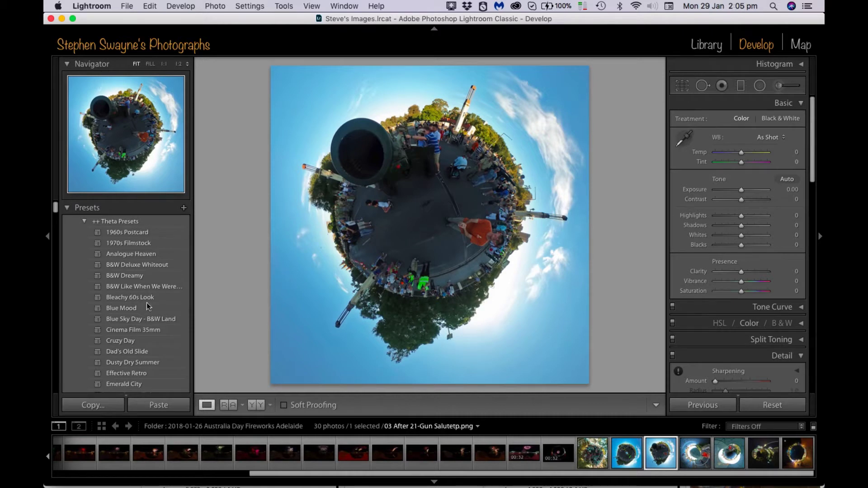
pyautogui.scroll(-10, 147, 306)
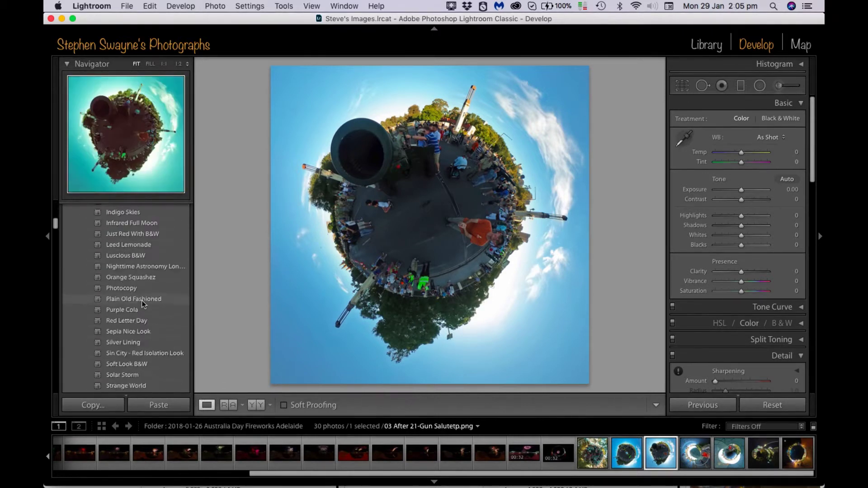
pyautogui.scroll(-10, 142, 305)
pyautogui.scroll(4, 142, 304)
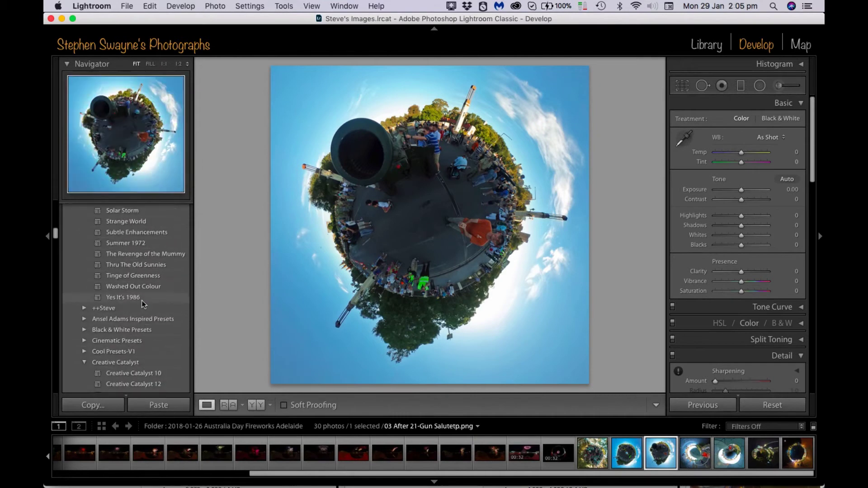
pyautogui.click(84, 308)
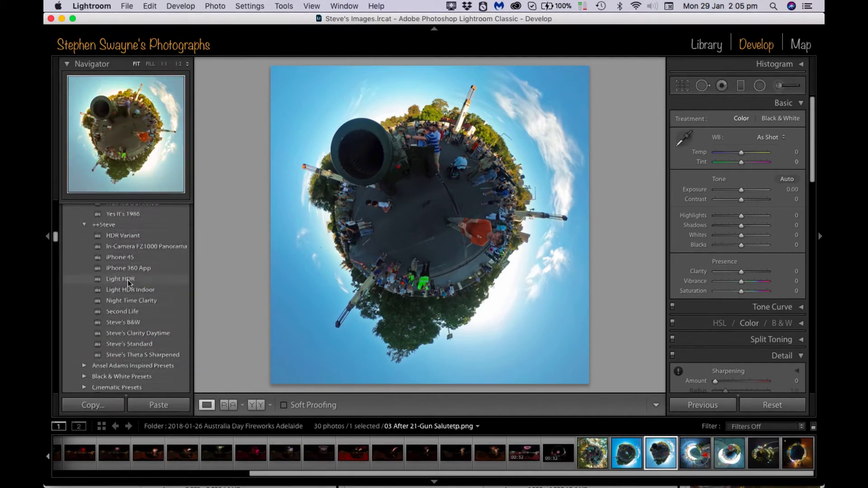
pyautogui.scroll(-2, 129, 283)
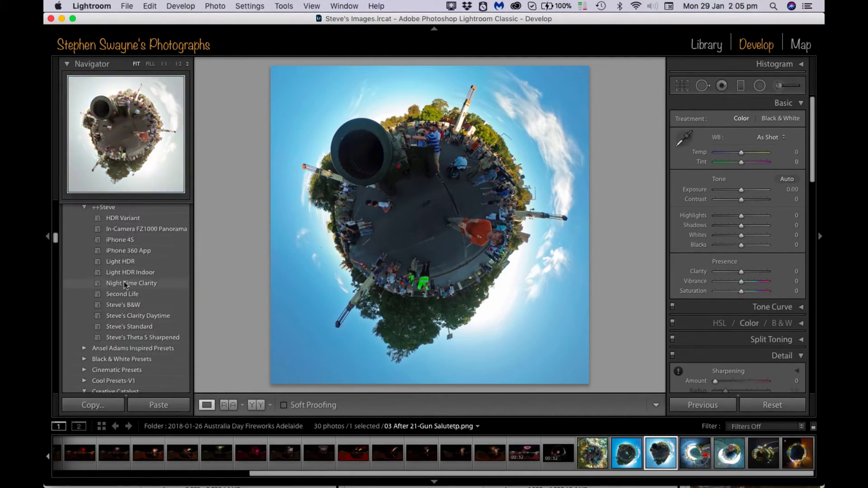
pyautogui.click(135, 316)
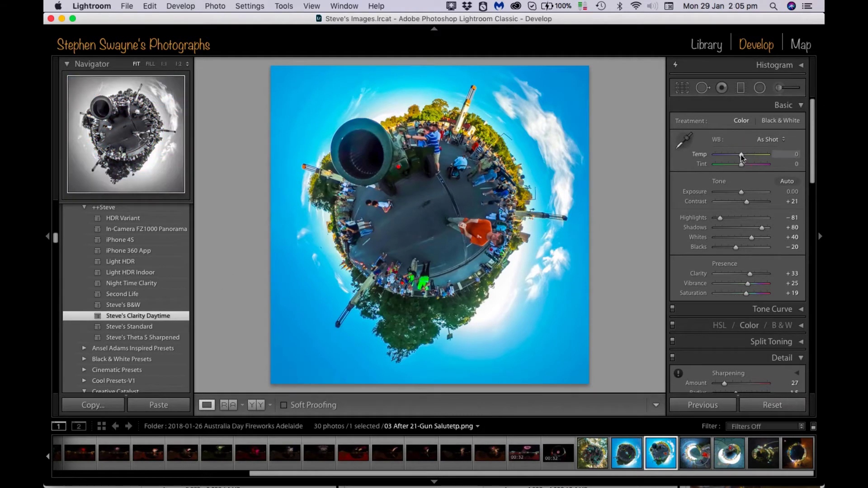
# Set the temperature to +4 and the post-crop vignetting amount to −33, comparing the planet with unedited 02 After 21-Gun Salutetp.png.
pyautogui.moveTo(742, 157); pyautogui.dragTo(743, 157)
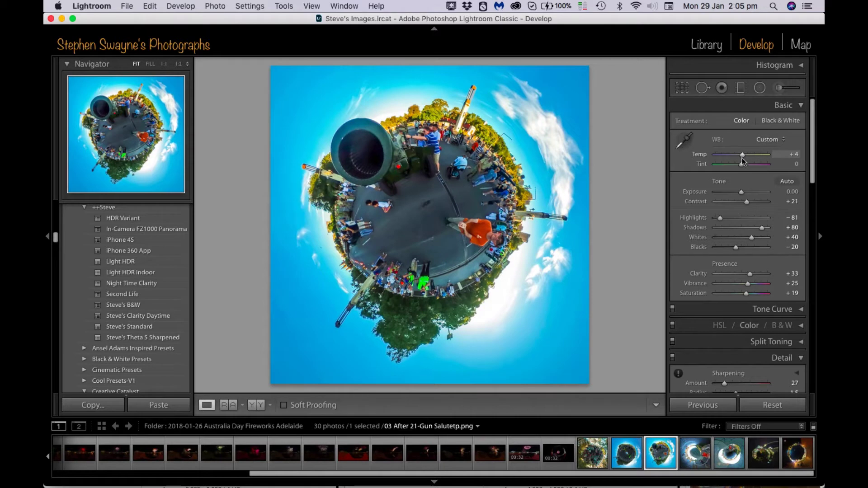
pyautogui.scroll(-15, 743, 157)
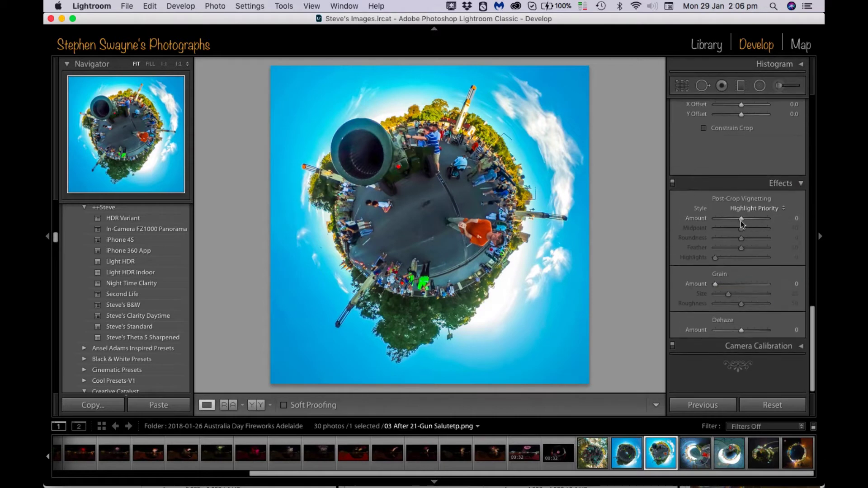
pyautogui.moveTo(741, 220); pyautogui.dragTo(740, 222)
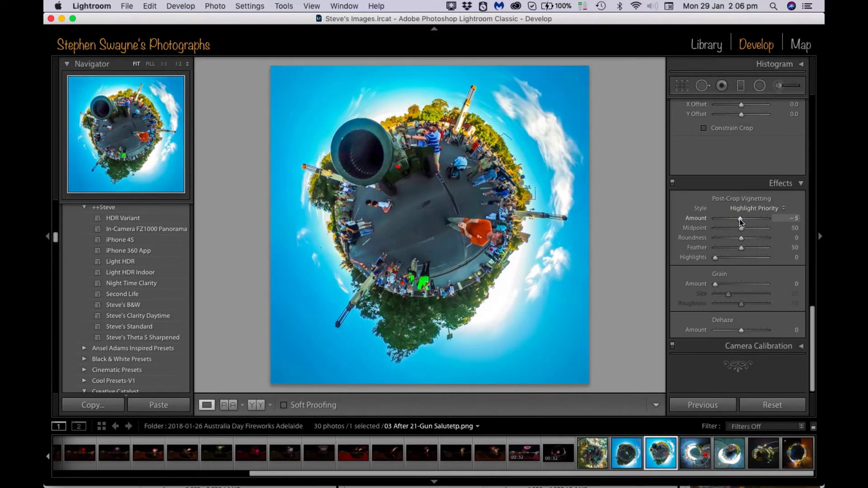
pyautogui.moveTo(739, 221); pyautogui.dragTo(734, 223)
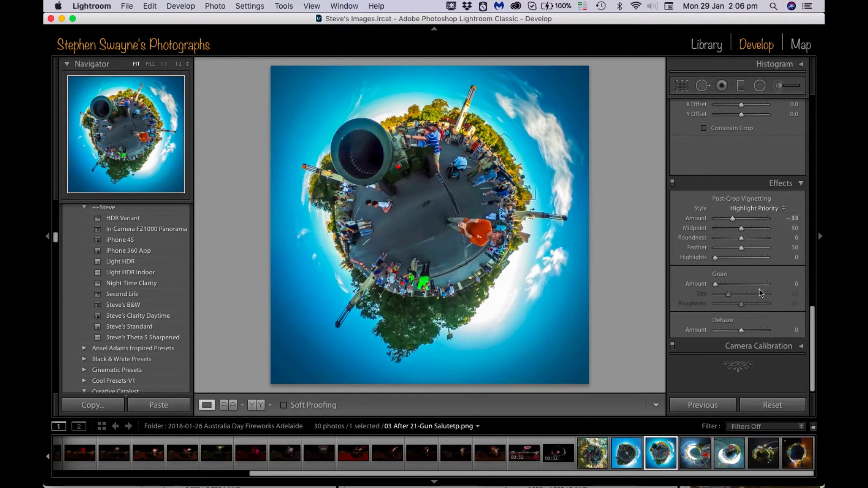
pyautogui.press('Left')
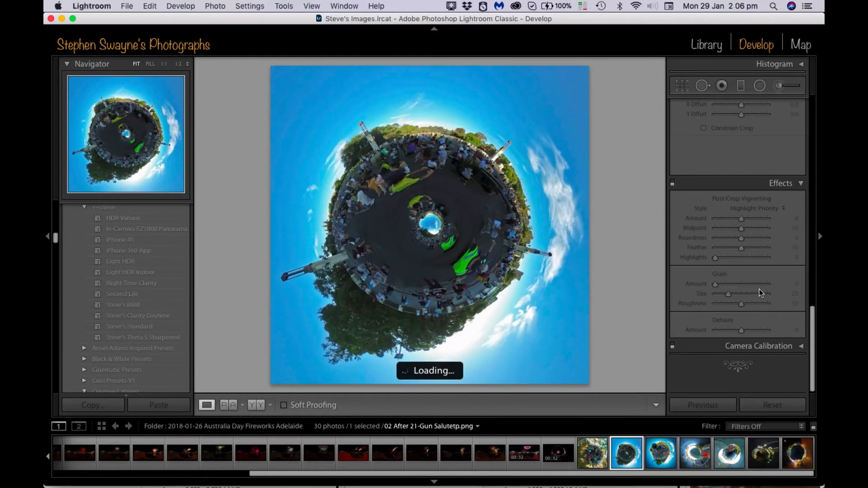
pyautogui.press('Right')
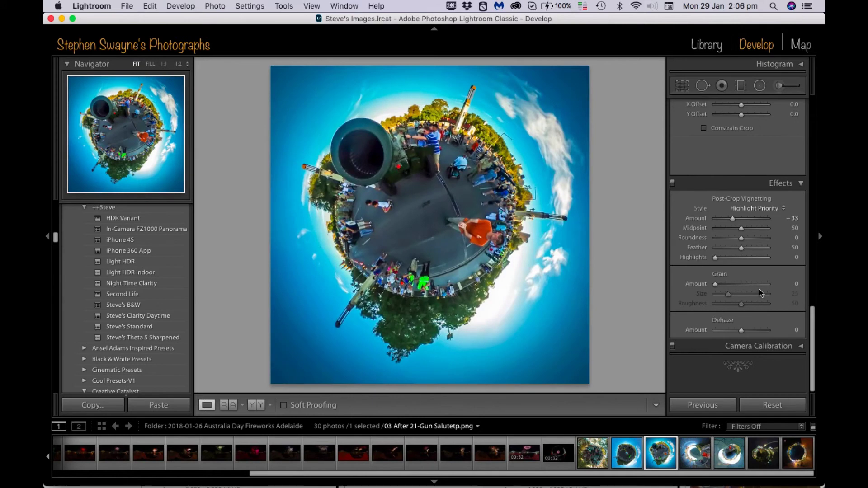